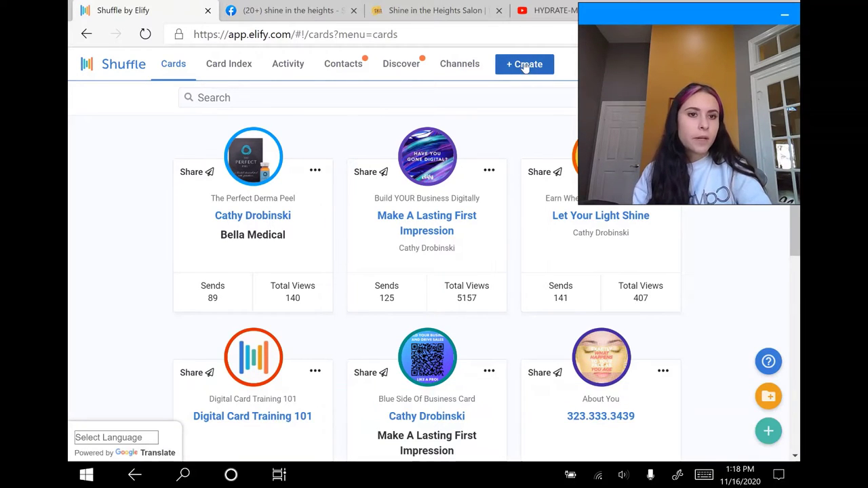
# Open an empty new-contact form and scroll through its name, tags, phone and email fields
pyautogui.click(524, 65)
pyautogui.click(530, 116)
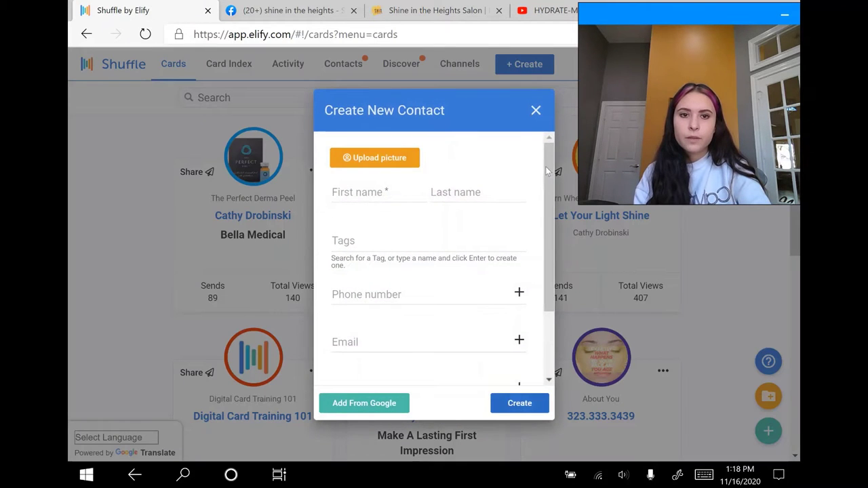
pyautogui.moveTo(548, 176); pyautogui.dragTo(549, 146)
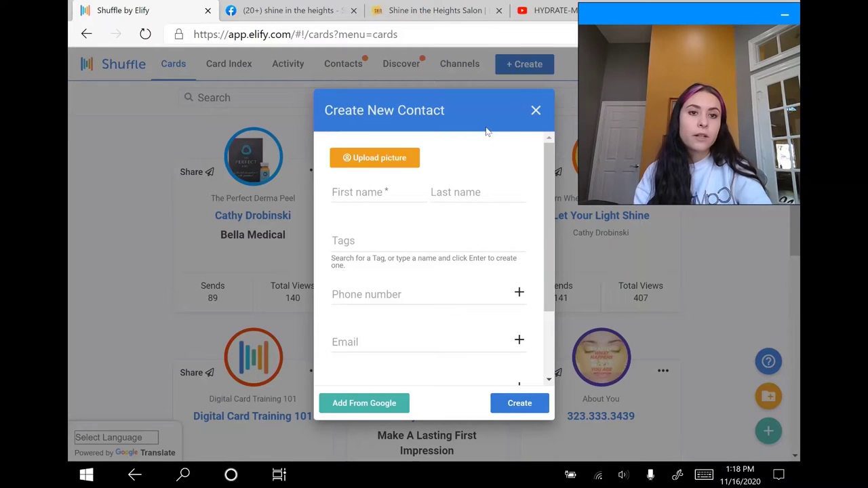
pyautogui.moveTo(546, 156)
pyautogui.mouseDown()
pyautogui.moveTo(547, 227)
pyautogui.moveTo(545, 153)
pyautogui.mouseUp()
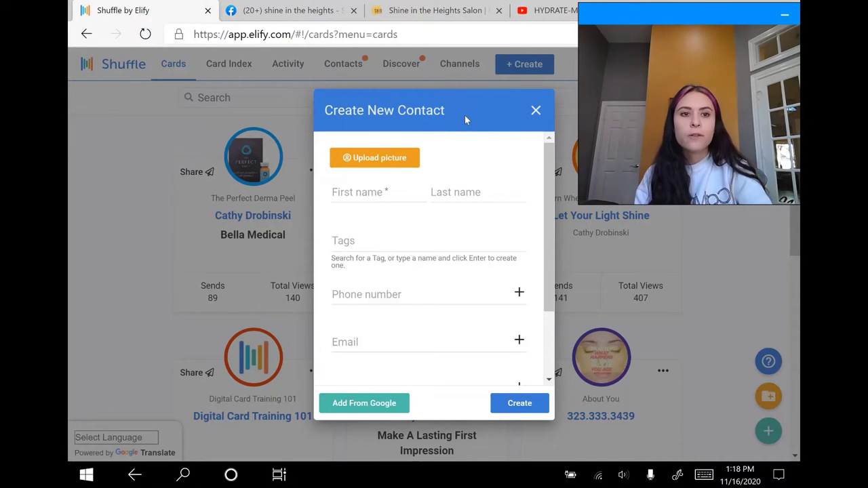
# Upload the 'shine in the heights' logo as the contact picture and enlarge the crop circle
pyautogui.click(407, 160)
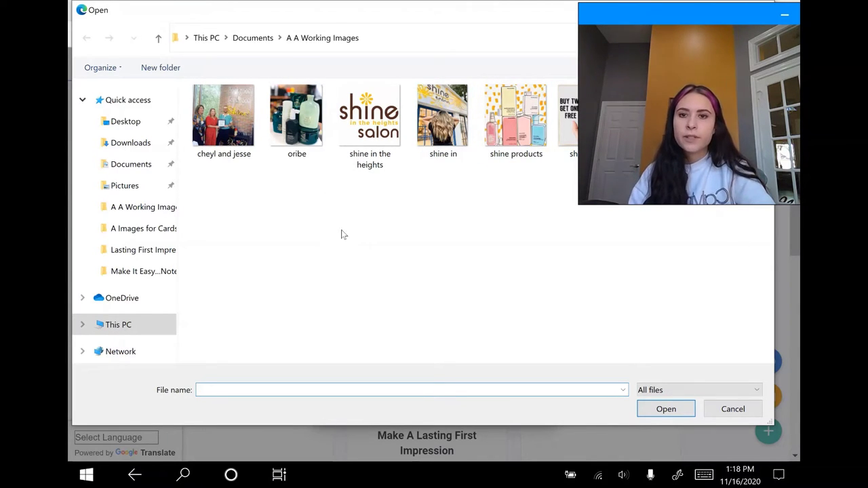
pyautogui.click(377, 144)
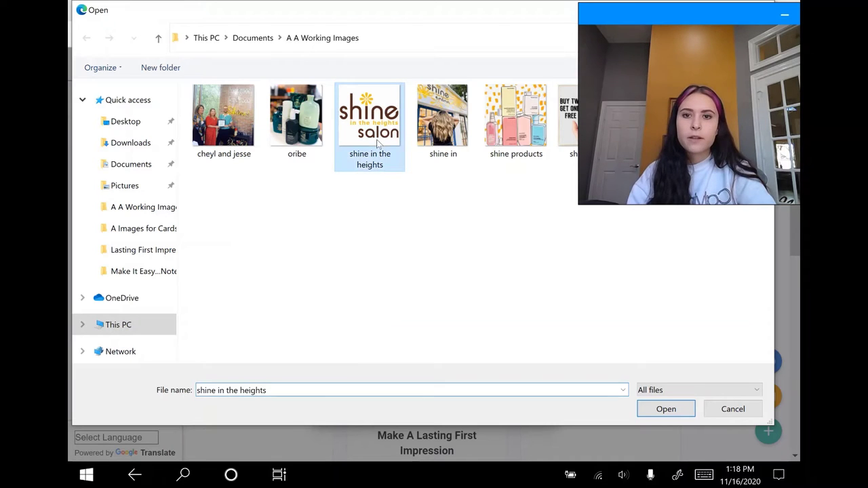
pyautogui.click(667, 410)
pyautogui.scroll(-1, 533, 163)
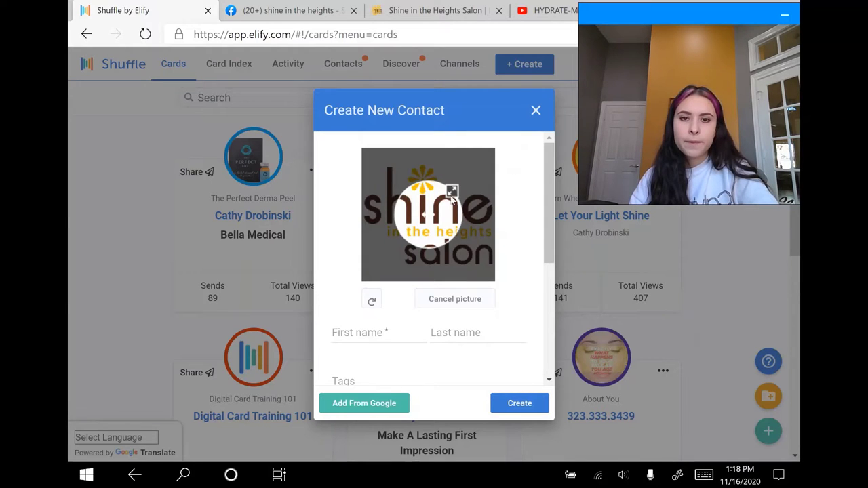
pyautogui.moveTo(452, 191); pyautogui.dragTo(490, 151)
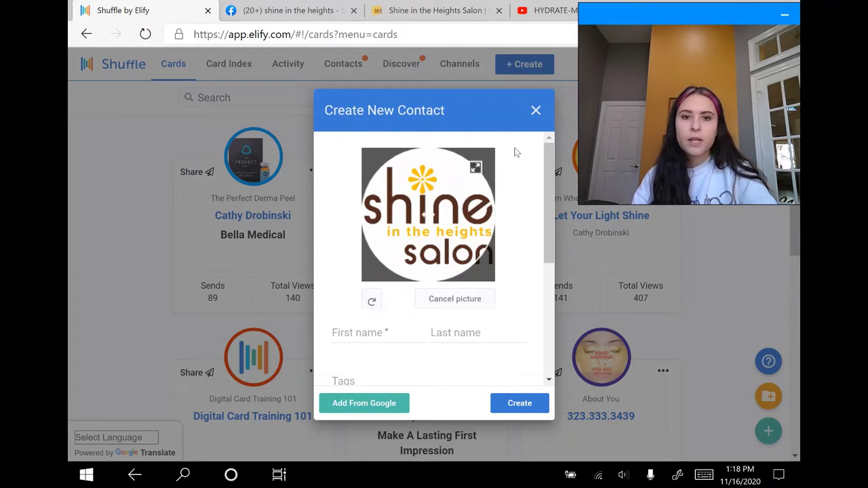
pyautogui.moveTo(551, 175); pyautogui.dragTo(532, 235)
# Enter first name 'Shine in' and last name 'the Heights', dismissing the autofill suggestions
pyautogui.click(377, 192)
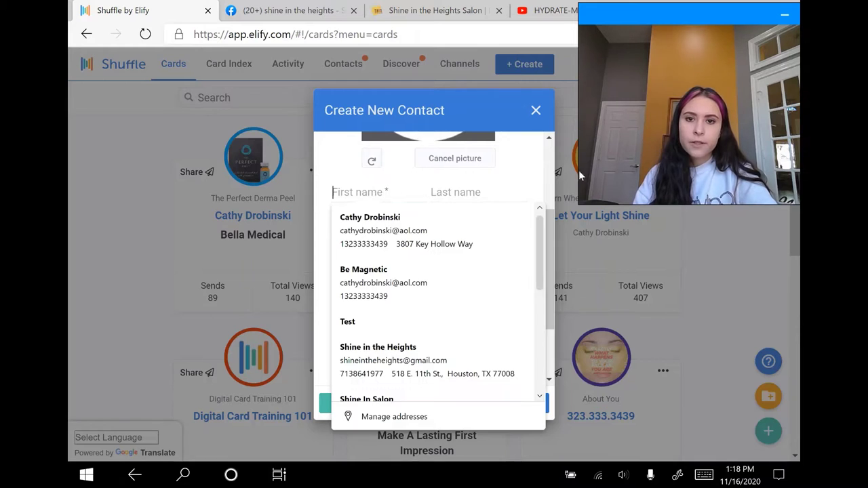
pyautogui.write('S')
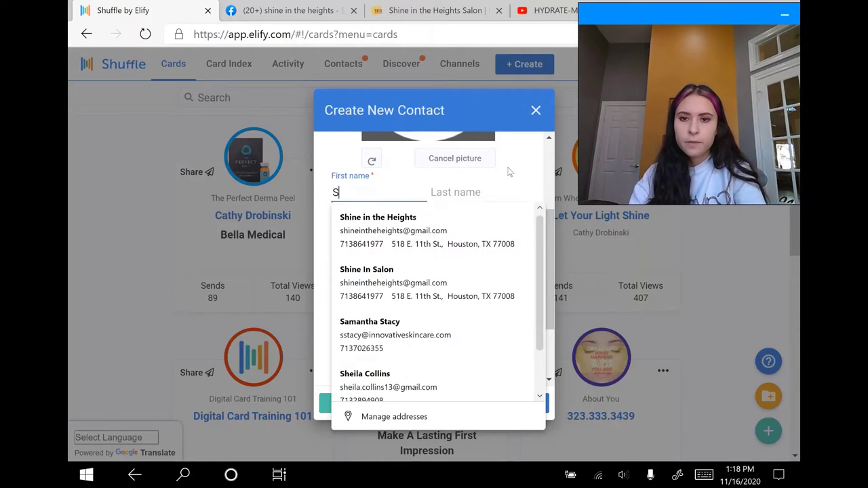
pyautogui.write('hine in')
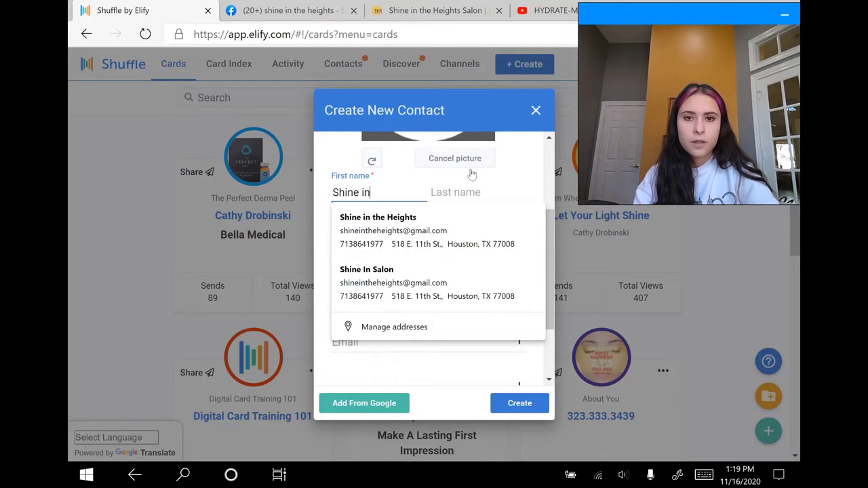
pyautogui.click(466, 190)
pyautogui.write('the Heights')
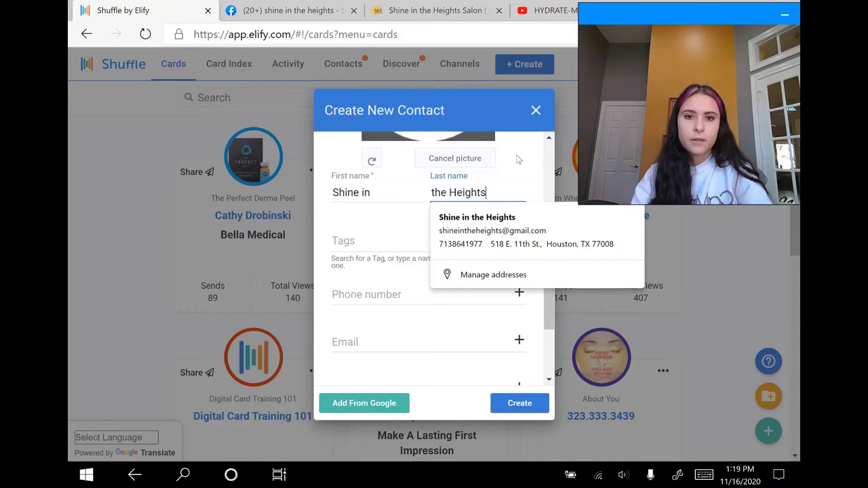
pyautogui.click(523, 245)
pyautogui.moveTo(545, 256); pyautogui.dragTo(544, 322)
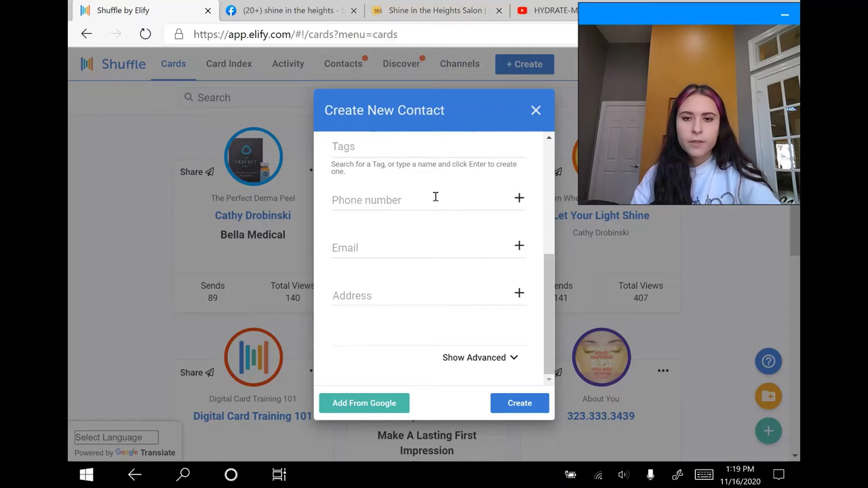
# Copy the salon's phone number from its website into the Phone number field
pyautogui.click(436, 196)
pyautogui.click(446, 10)
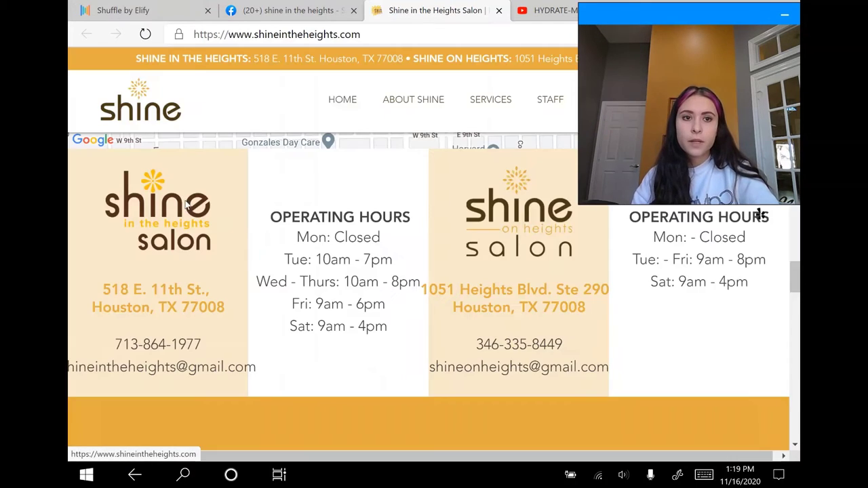
pyautogui.moveTo(202, 344); pyautogui.dragTo(113, 346)
pyautogui.hotkey('ctrl', 'c')
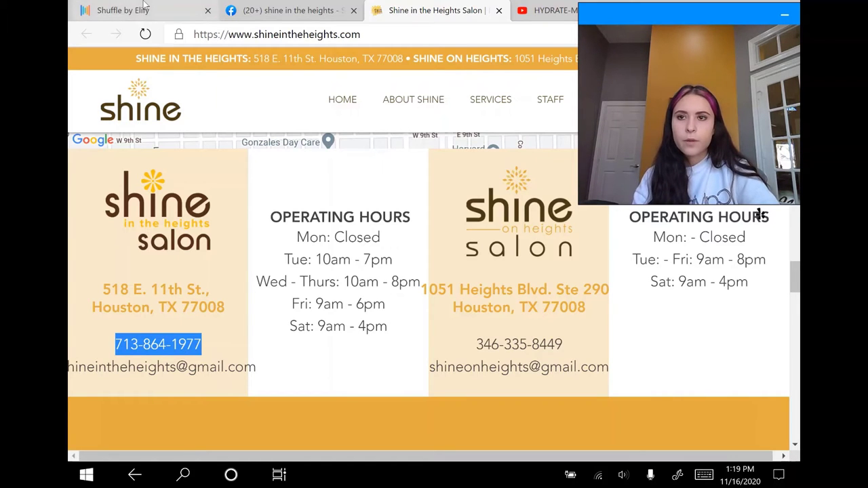
pyautogui.click(89, 8)
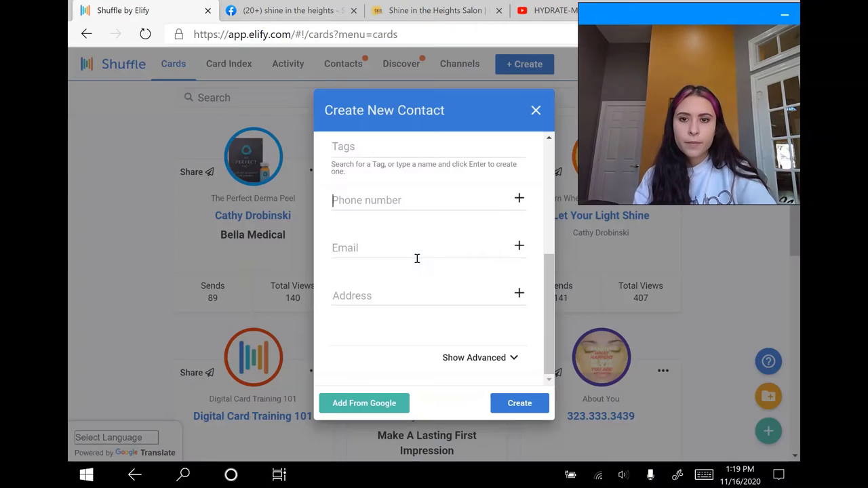
pyautogui.click(409, 211)
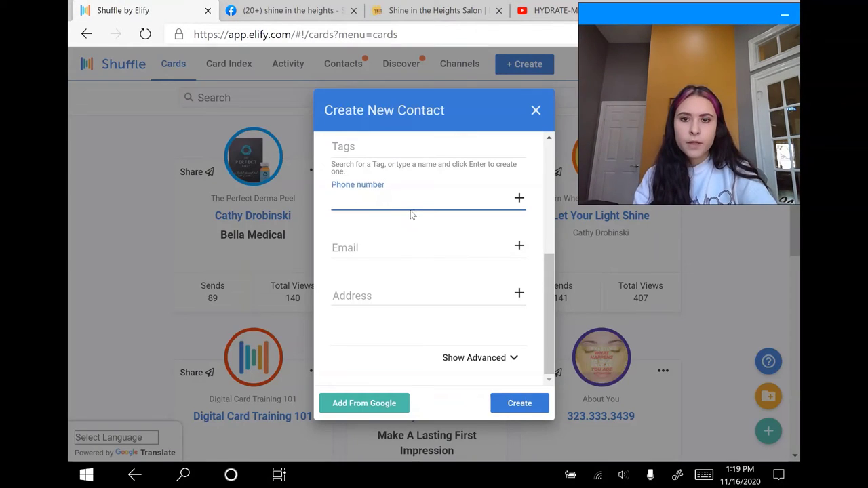
pyautogui.hotkey('ctrl', 'v')
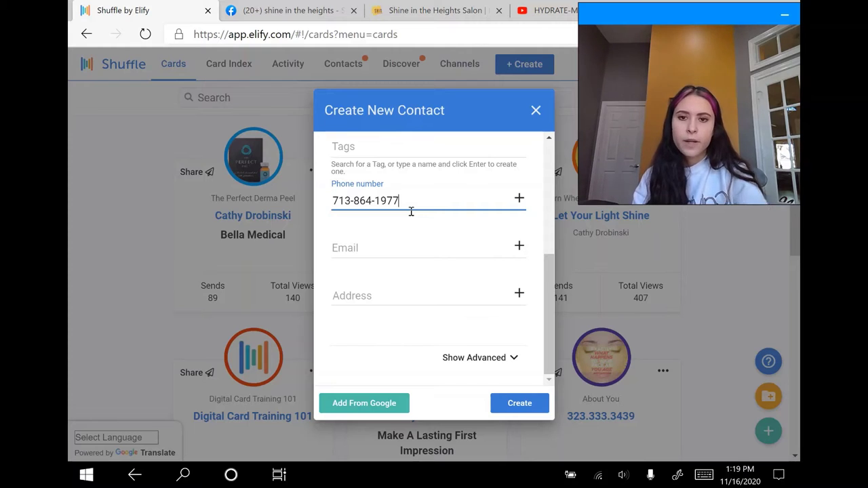
# Copy the salon's e-mail address from its website into the Email field
pyautogui.click(446, 247)
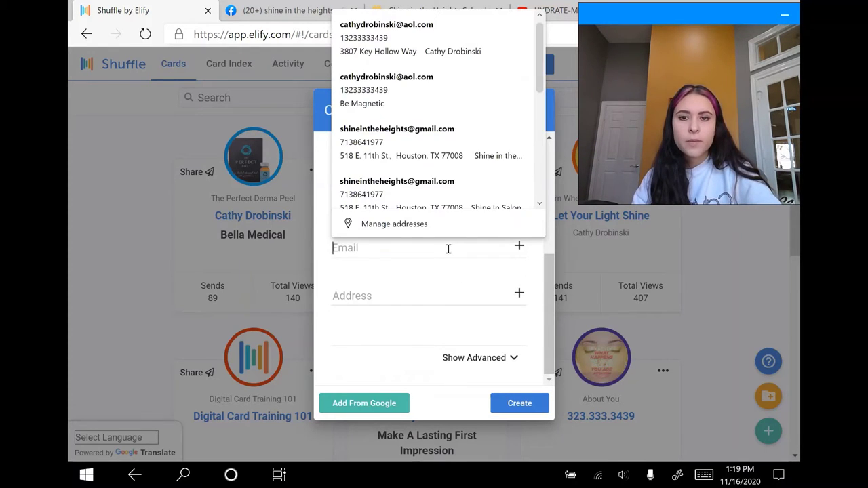
pyautogui.press('Down')
pyautogui.press('Return')
pyautogui.click(433, 10)
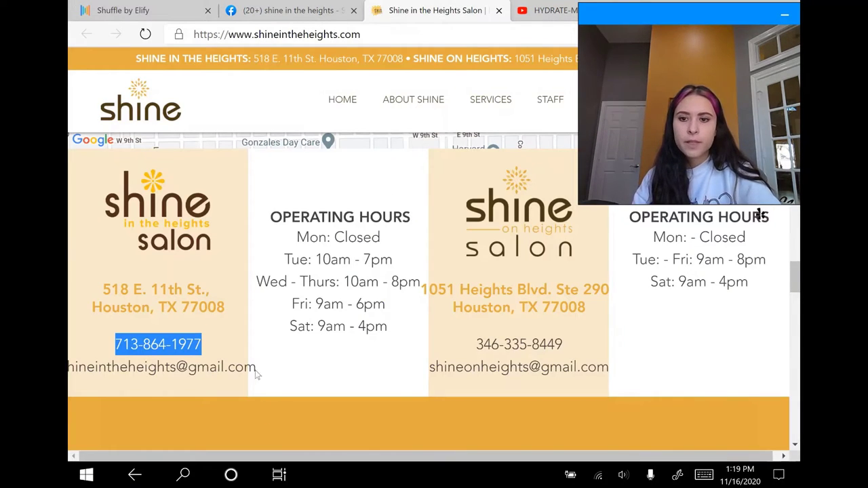
pyautogui.doubleClick(230, 366)
pyautogui.moveTo(232, 364); pyautogui.dragTo(77, 375)
pyautogui.hotkey('ctrl', 'c')
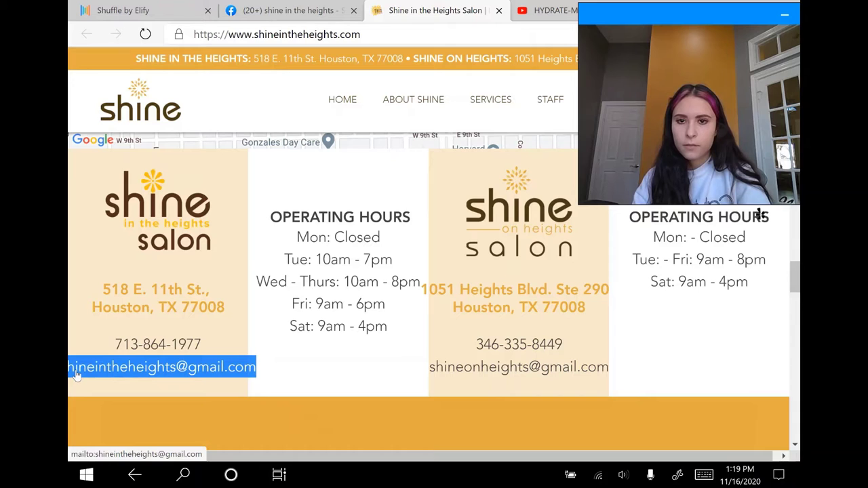
pyautogui.click(104, 14)
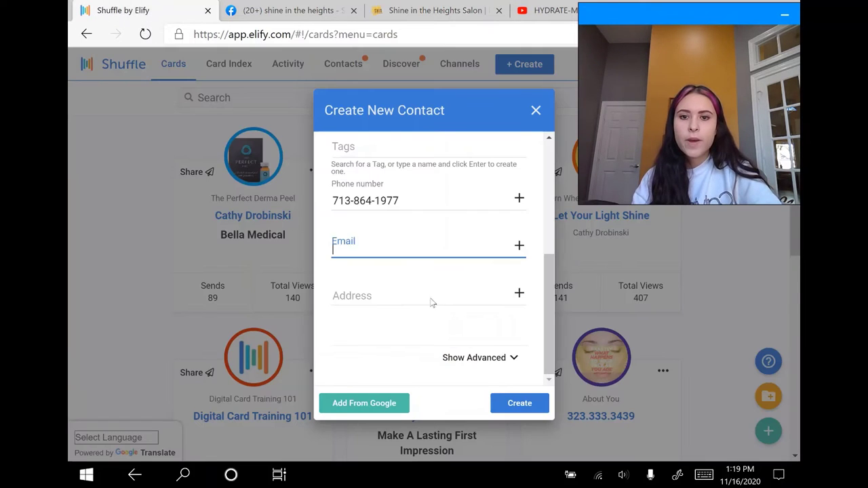
pyautogui.hotkey('ctrl', 'v')
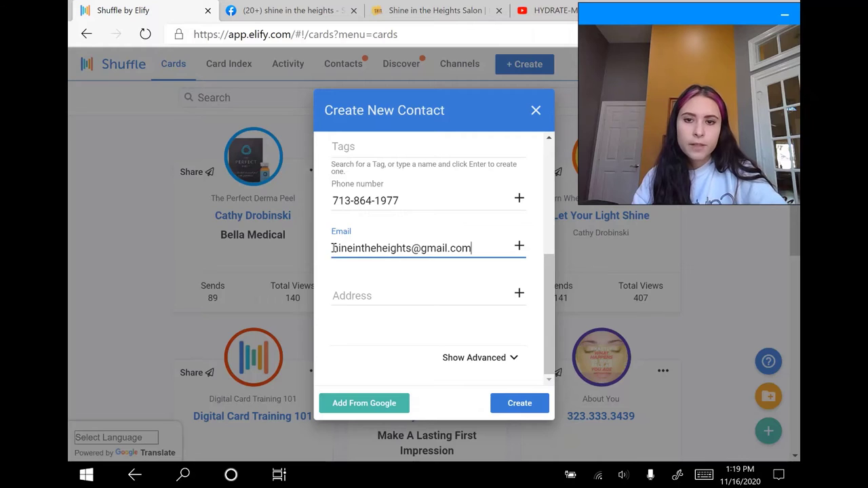
# Copy the address 518 E. 11th St., Houston, TX 77008 from the website into the Address field
pyautogui.write('s')
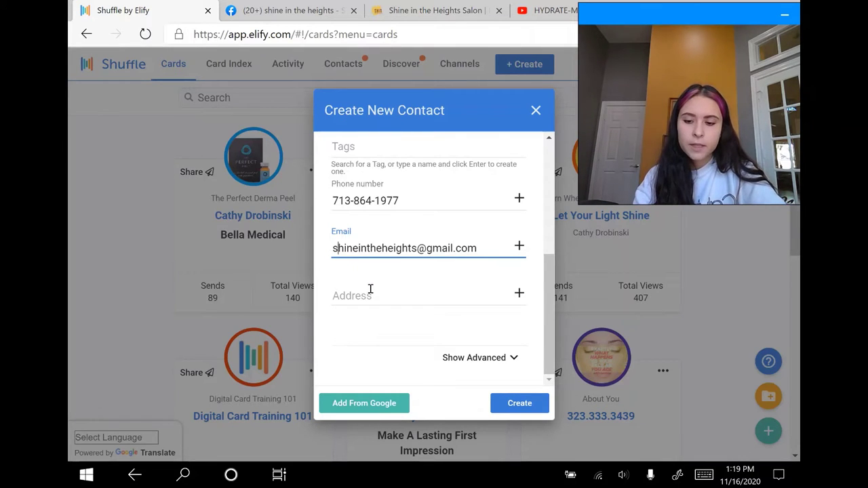
pyautogui.click(540, 283)
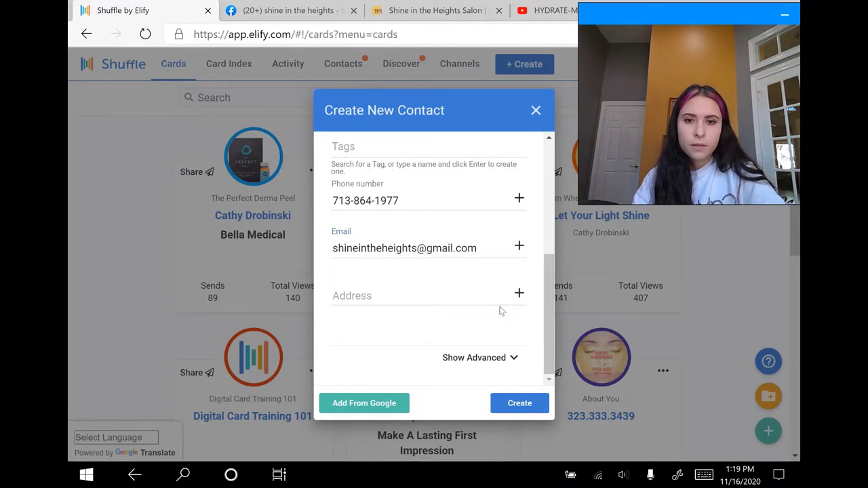
pyautogui.click(415, 300)
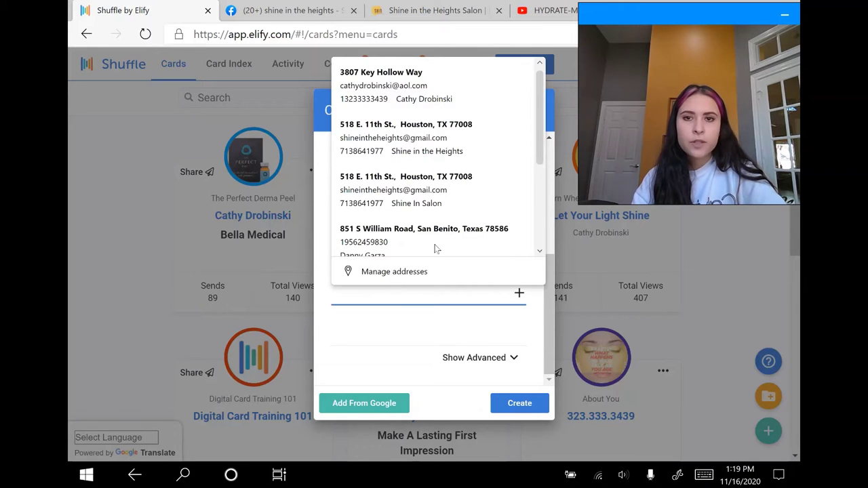
pyautogui.click(456, 7)
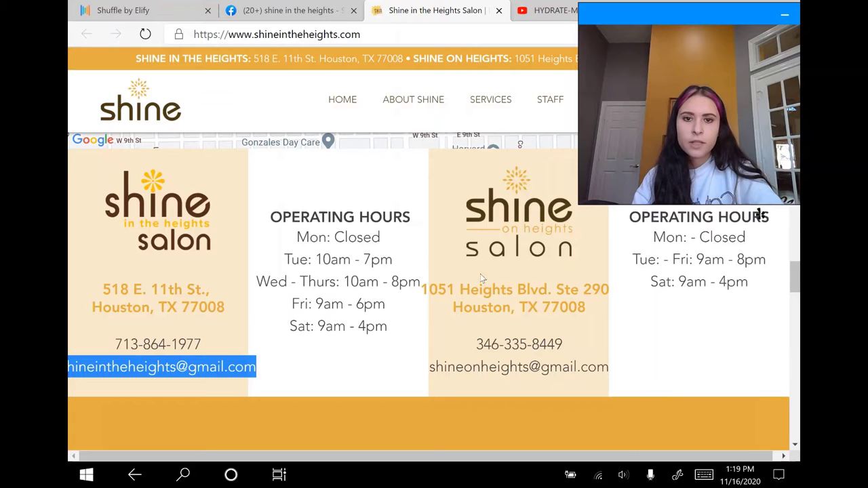
pyautogui.click(223, 316)
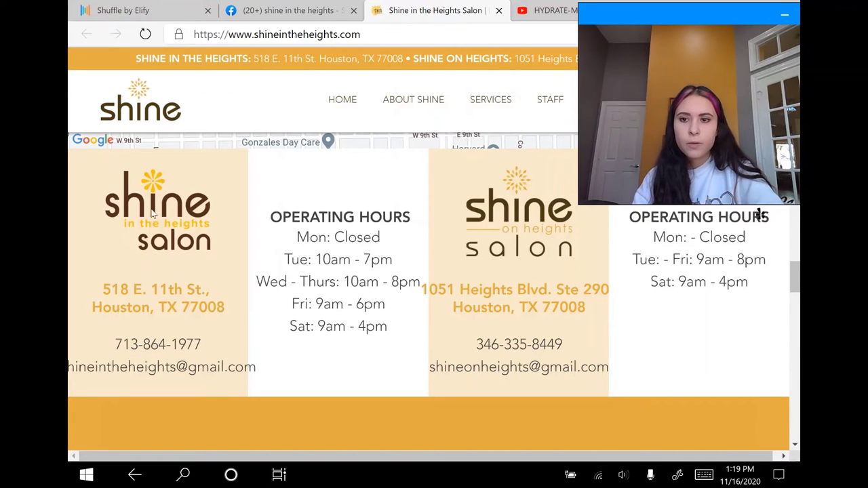
pyautogui.moveTo(224, 309); pyautogui.dragTo(103, 297)
pyautogui.hotkey('ctrl', 'c')
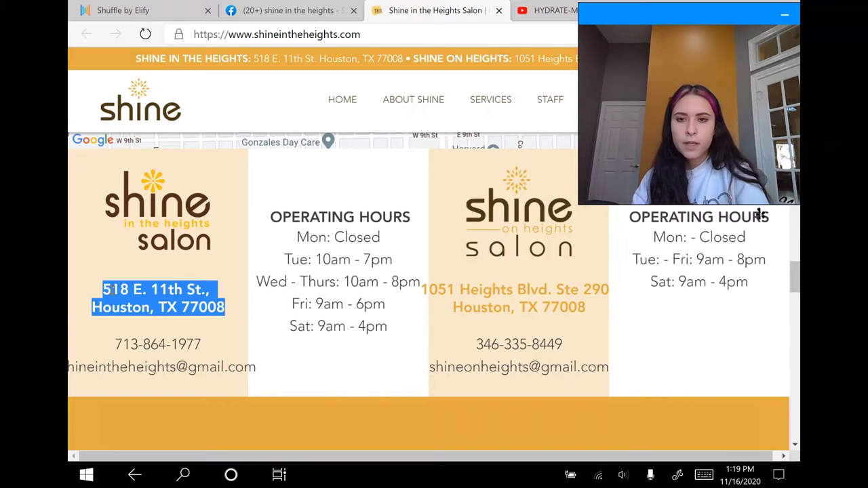
pyautogui.click(102, 10)
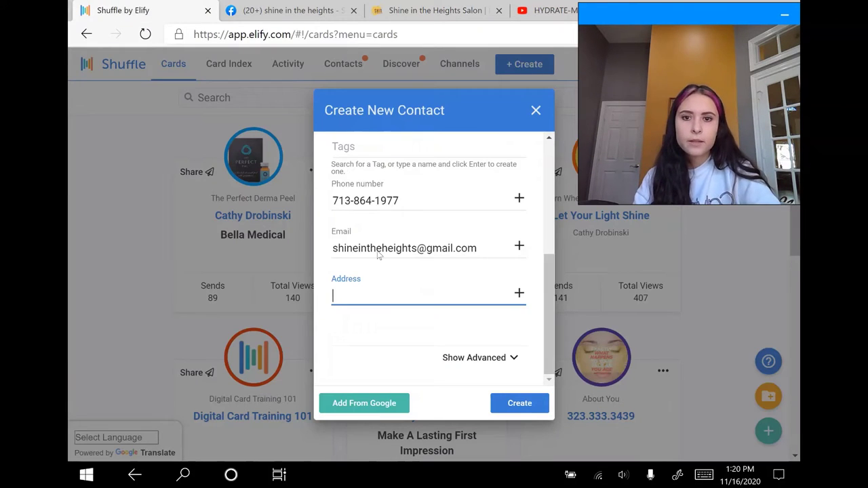
pyautogui.hotkey('ctrl', 'v')
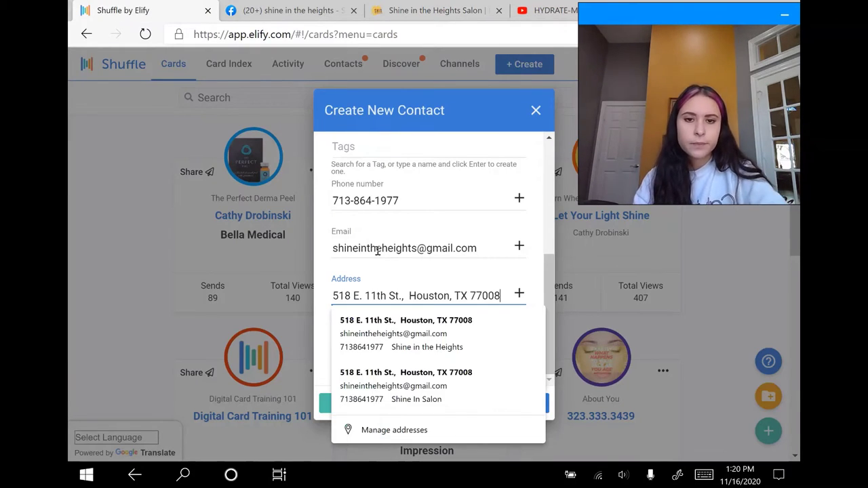
# Reveal the contact's advanced fields with Show Advanced
pyautogui.scroll(2, 544, 248)
pyautogui.moveTo(544, 248); pyautogui.dragTo(550, 306)
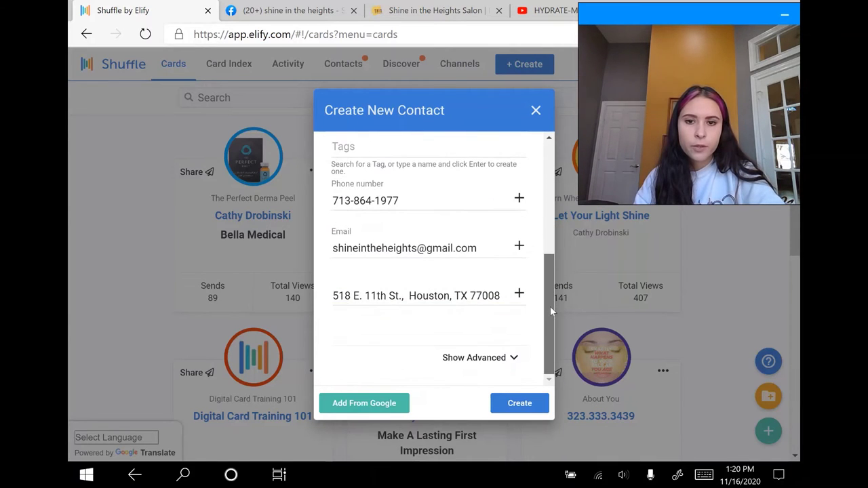
pyautogui.click(508, 359)
# Paste the salon's Facebook search link into the contact's Facebook field
pyautogui.moveTo(554, 252); pyautogui.dragTo(552, 353)
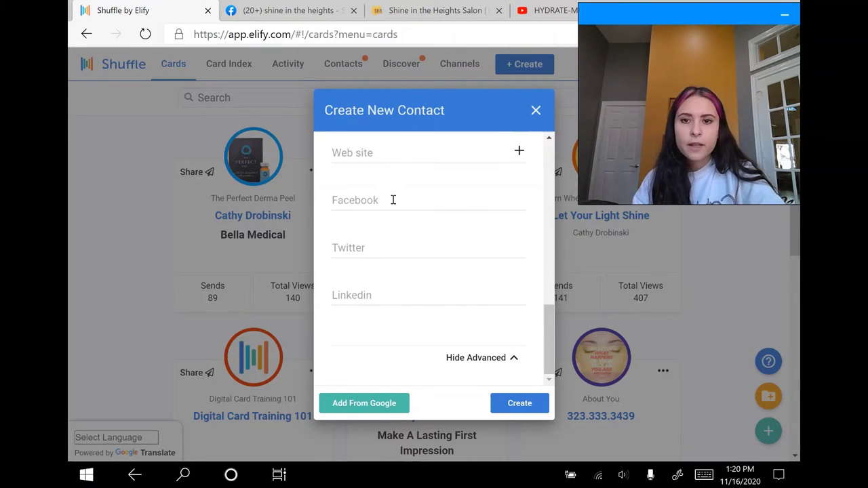
pyautogui.click(312, 10)
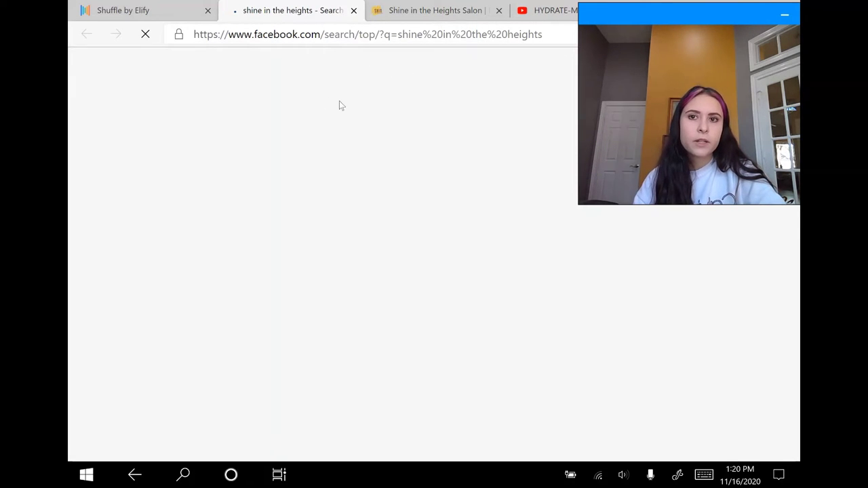
pyautogui.click(568, 32)
pyautogui.hotkey('ctrl', 'c')
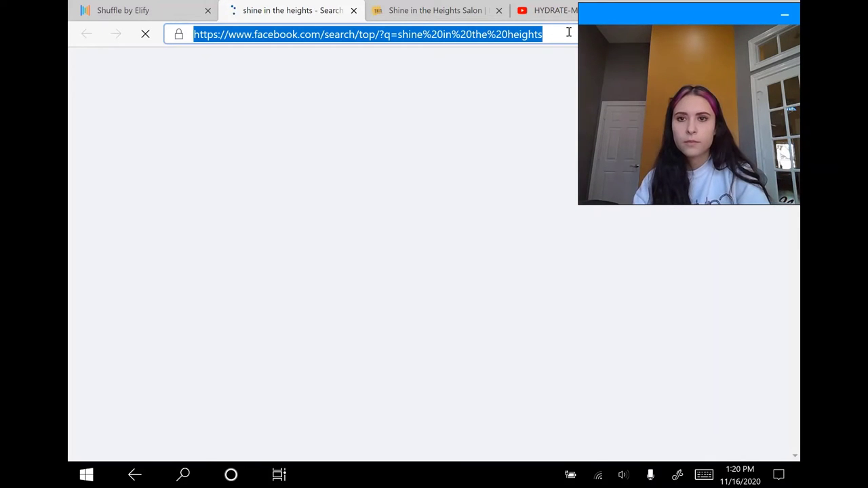
pyautogui.hotkey('ctrl', 'shift', 'Tab')
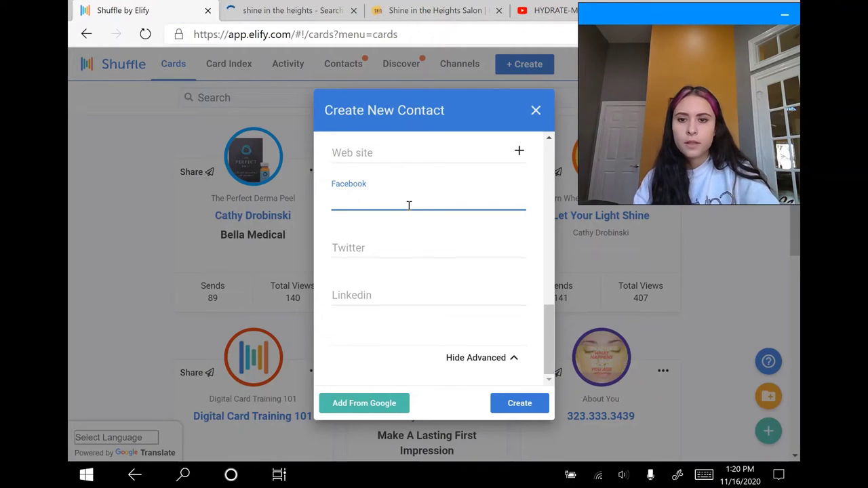
pyautogui.hotkey('ctrl', 'v')
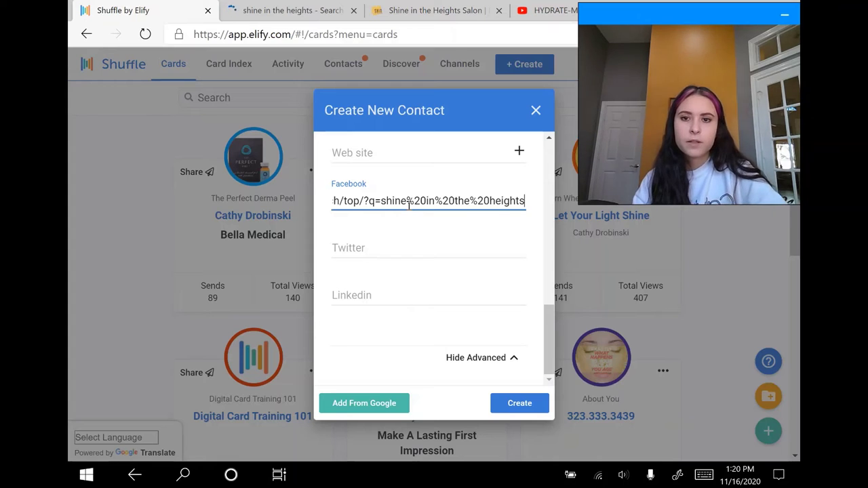
pyautogui.moveTo(551, 342)
pyautogui.mouseDown()
pyautogui.moveTo(550, 304)
pyautogui.moveTo(551, 341)
pyautogui.mouseUp()
pyautogui.click(406, 152)
pyautogui.click(410, 10)
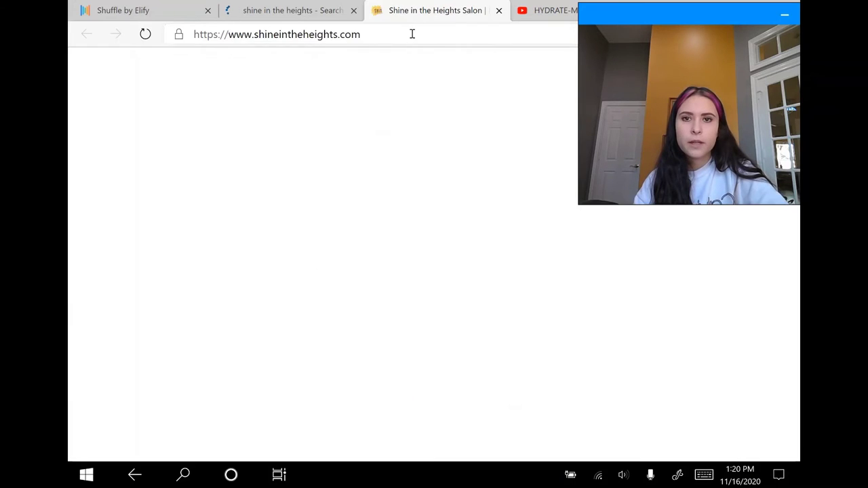
pyautogui.click(406, 33)
pyautogui.hotkey('ctrl', 'c')
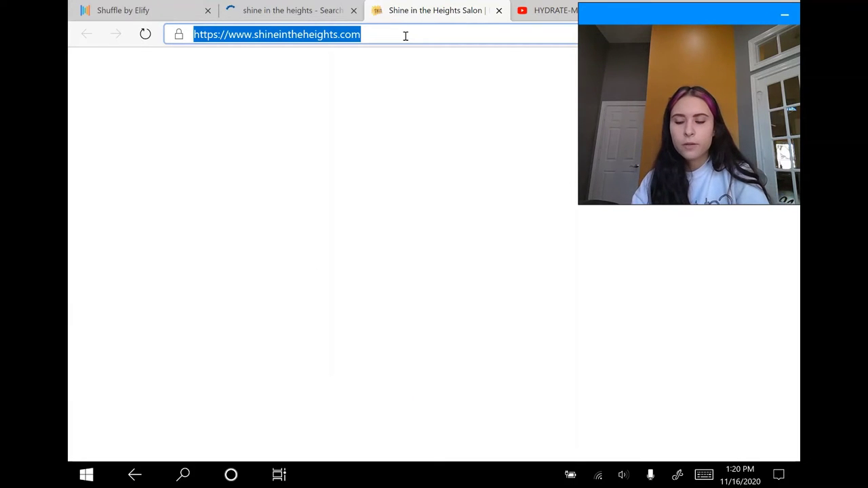
pyautogui.click(180, 8)
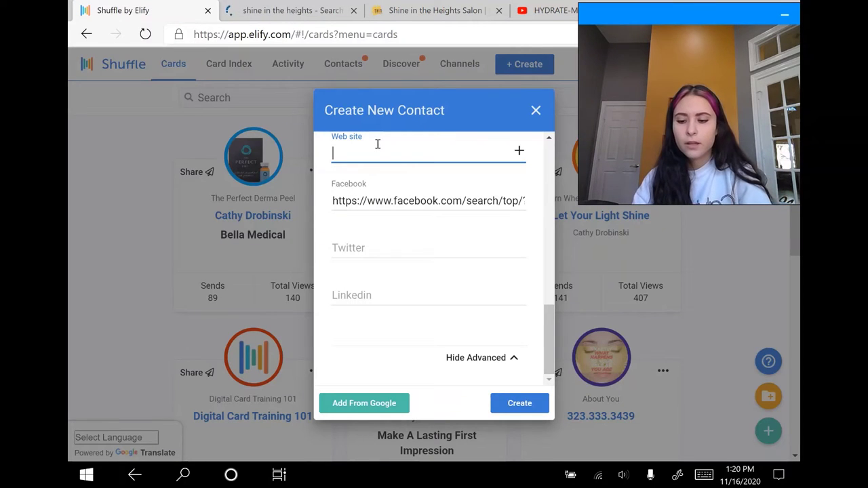
pyautogui.hotkey('ctrl', 'v')
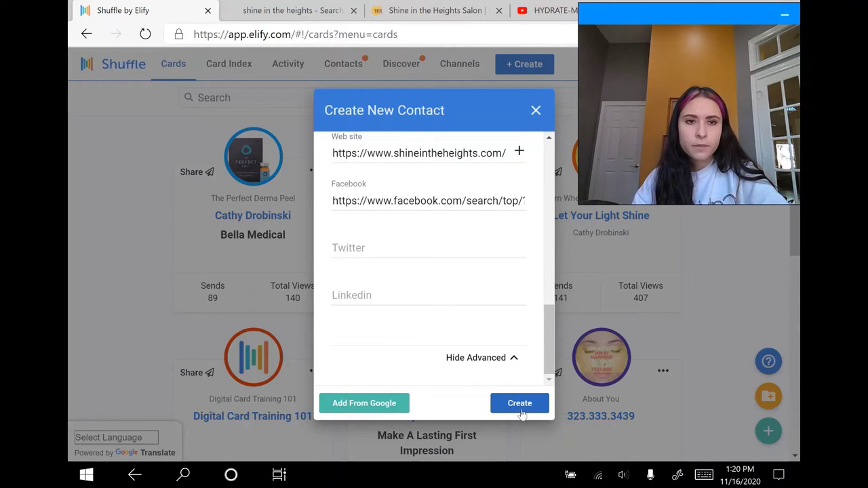
# Save the Shine in the Heights contact, then bring up the + Create options
pyautogui.click(520, 402)
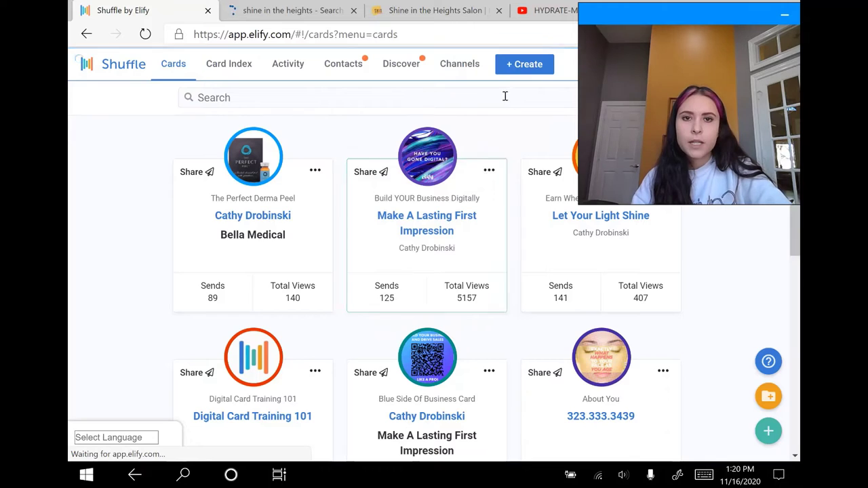
pyautogui.click(522, 65)
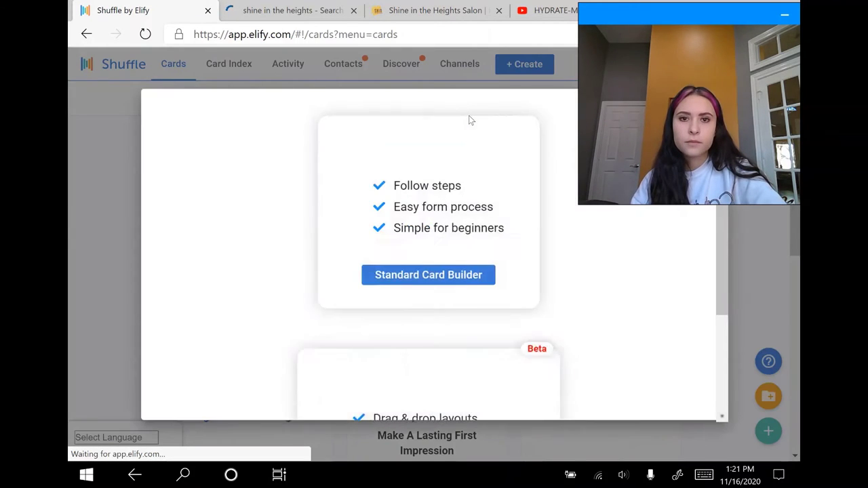
# Scroll the card builder options and pick the Advanced Card Builder
pyautogui.moveTo(722, 238); pyautogui.dragTo(721, 417)
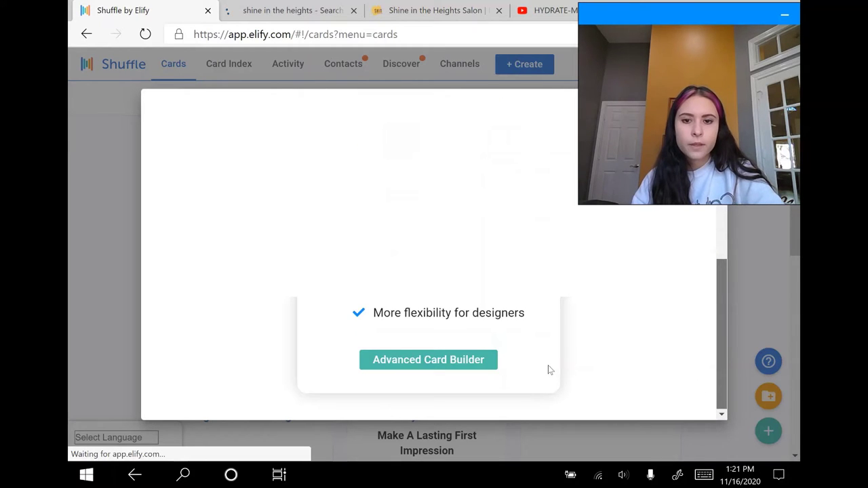
pyautogui.click(474, 362)
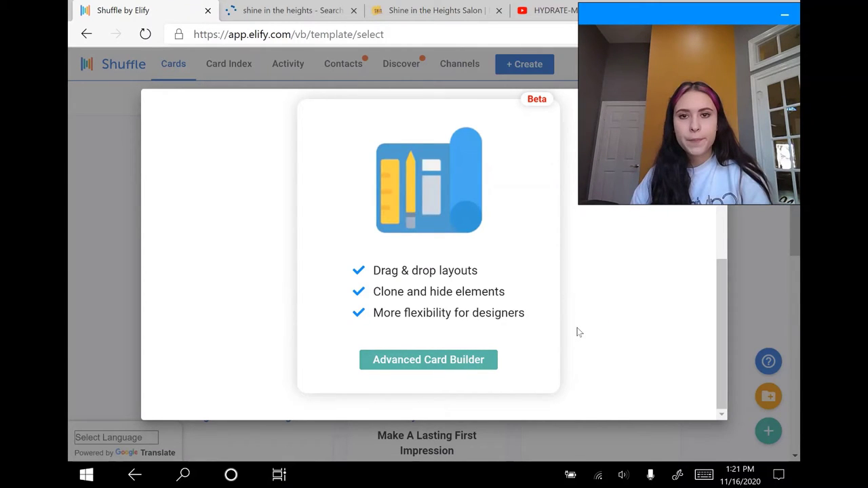
# Create a new card from Template 18 titled 'Shine in the Heights'
pyautogui.click(384, 357)
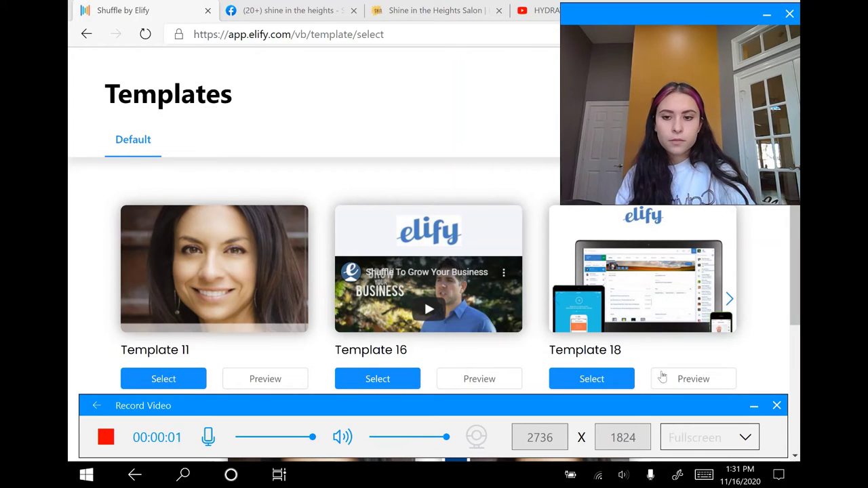
pyautogui.click(753, 407)
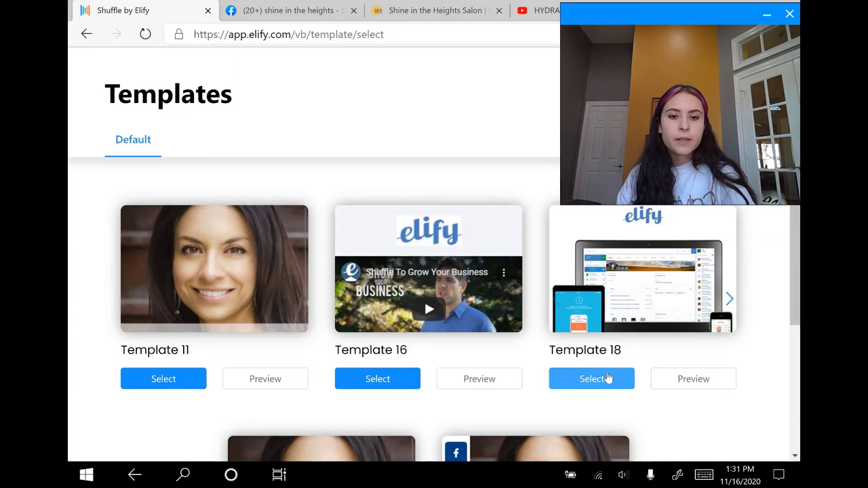
pyautogui.click(605, 378)
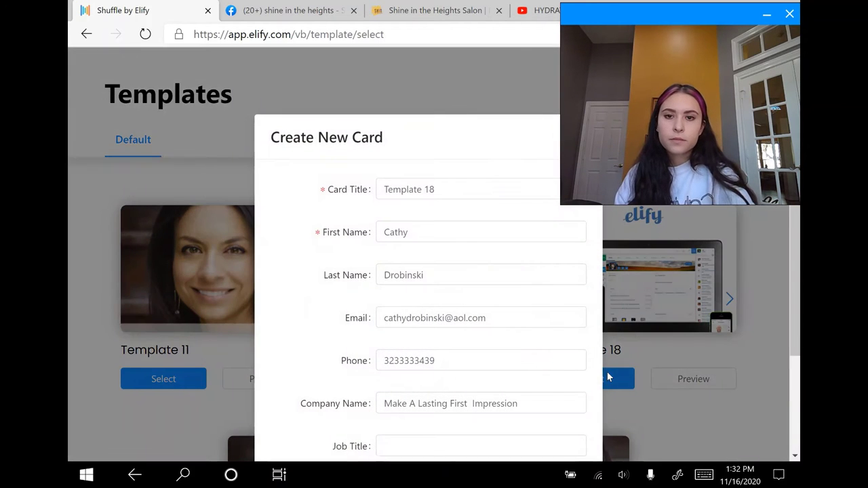
pyautogui.click(424, 189)
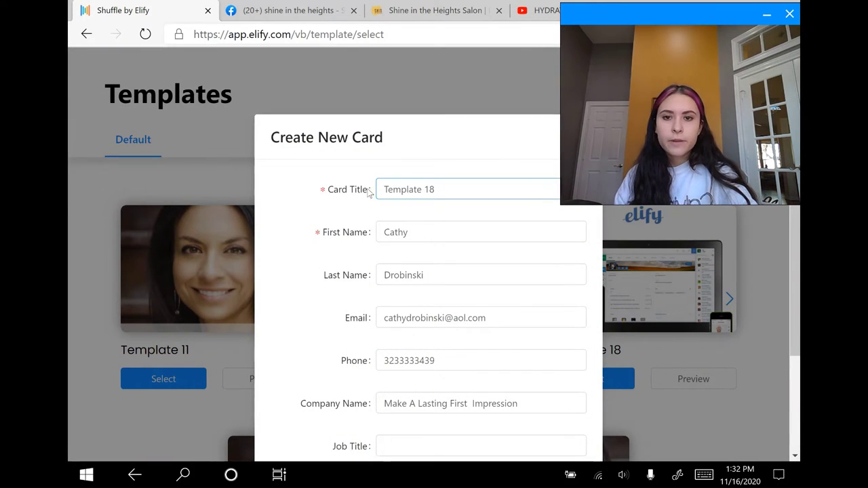
pyautogui.moveTo(456, 190); pyautogui.dragTo(366, 194)
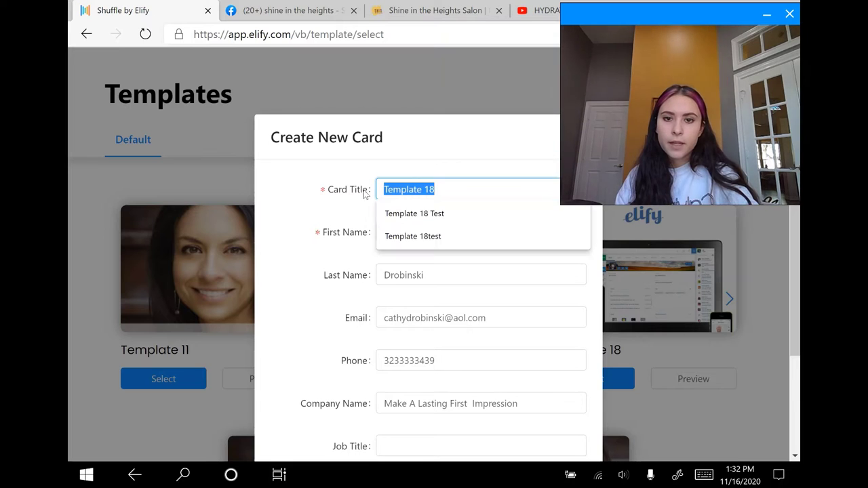
pyautogui.write('Shine')
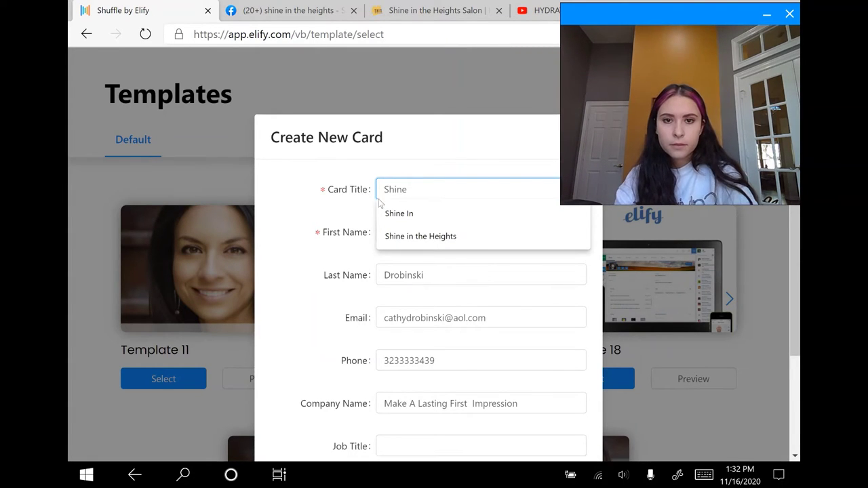
pyautogui.click(463, 237)
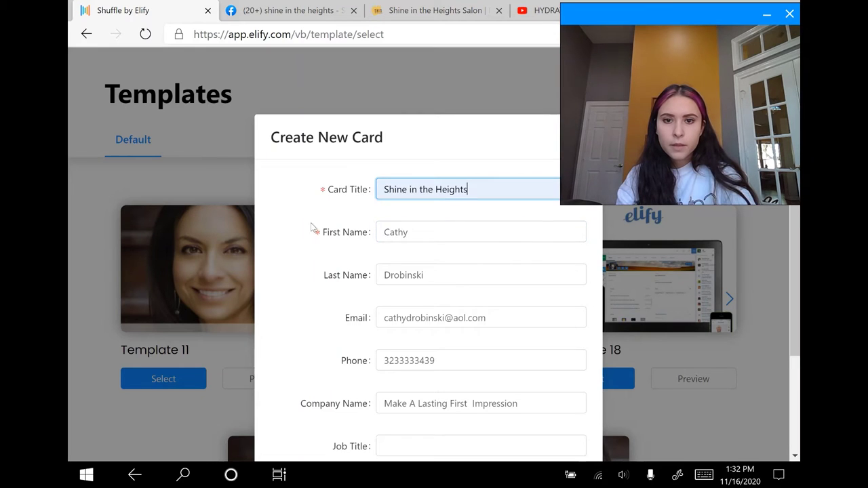
pyautogui.scroll(-2, 313, 228)
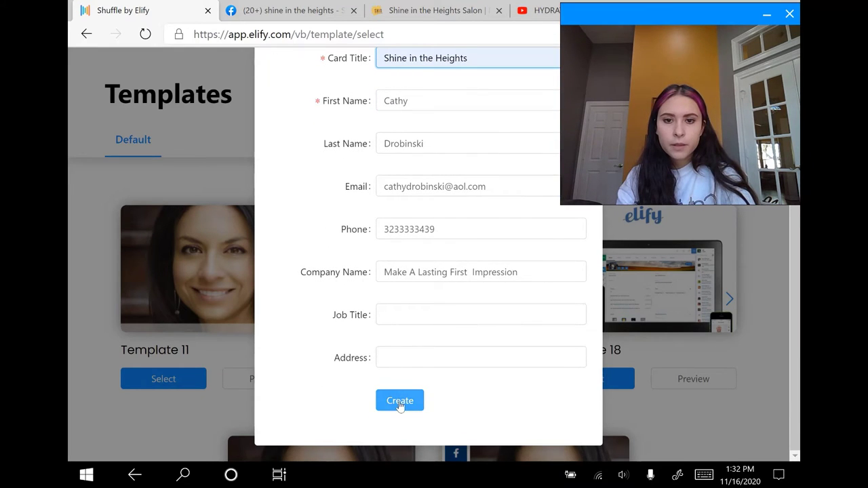
pyautogui.click(398, 400)
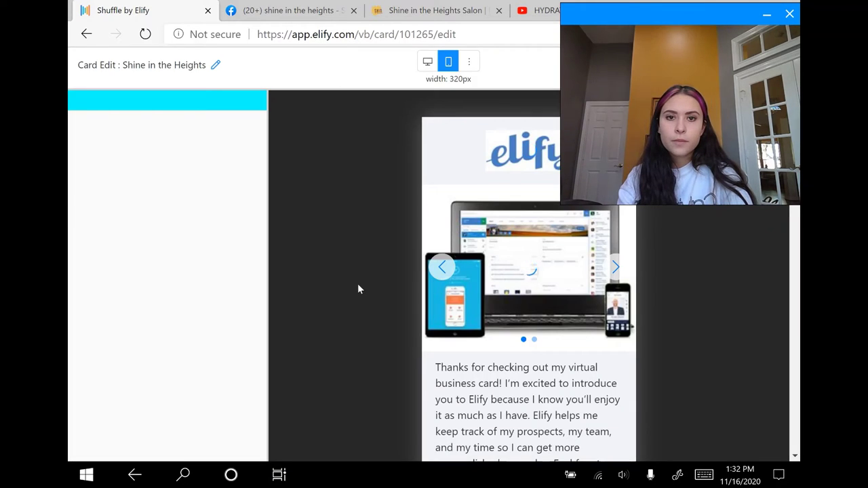
# Replace the card's top Elify logo with the Shine in the Heights logo from My Images
pyautogui.click(515, 149)
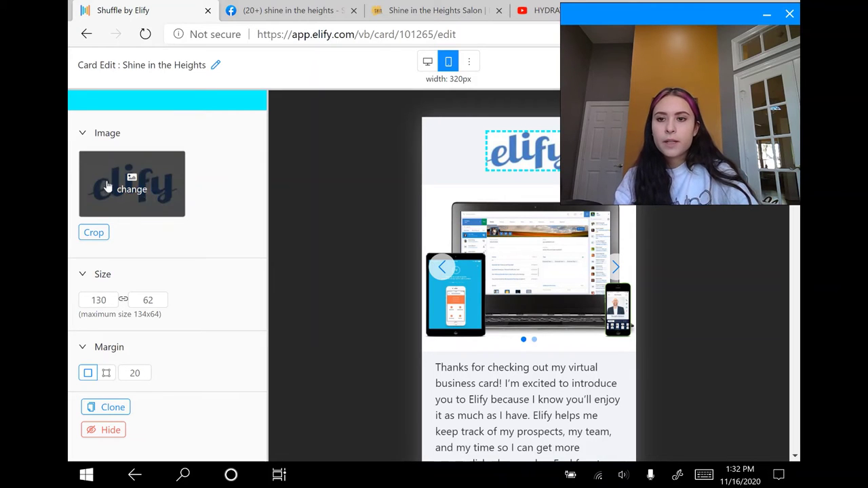
pyautogui.click(144, 182)
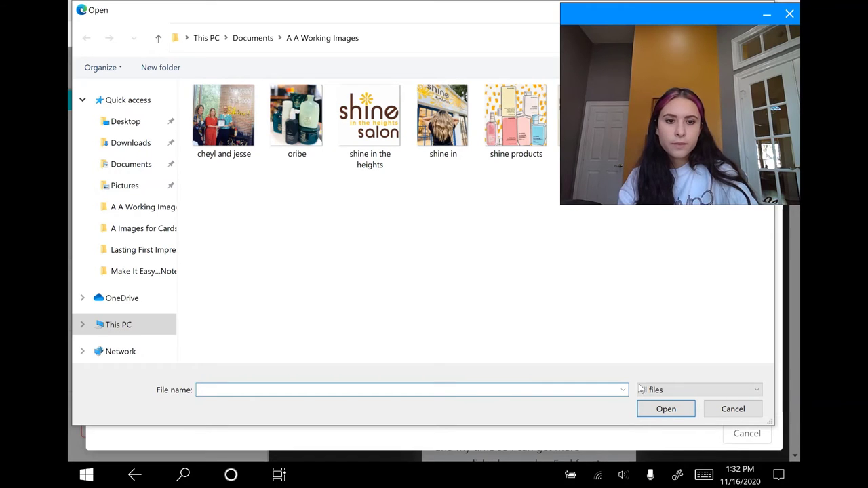
pyautogui.click(746, 410)
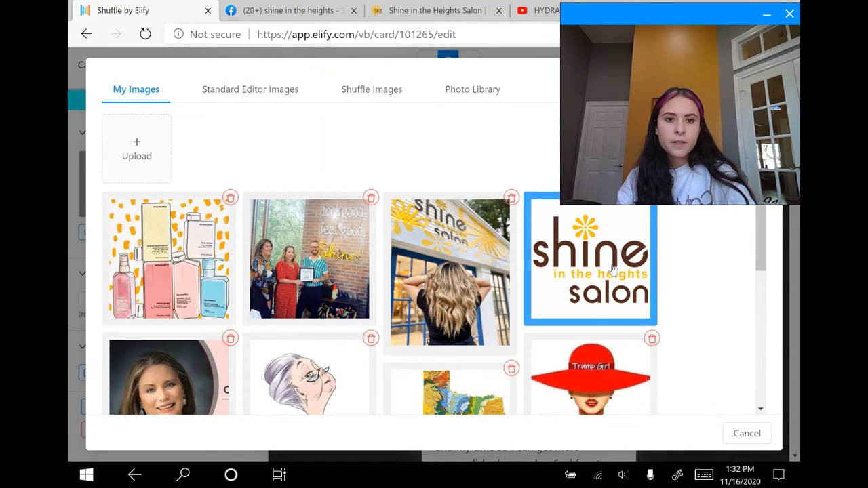
pyautogui.click(636, 284)
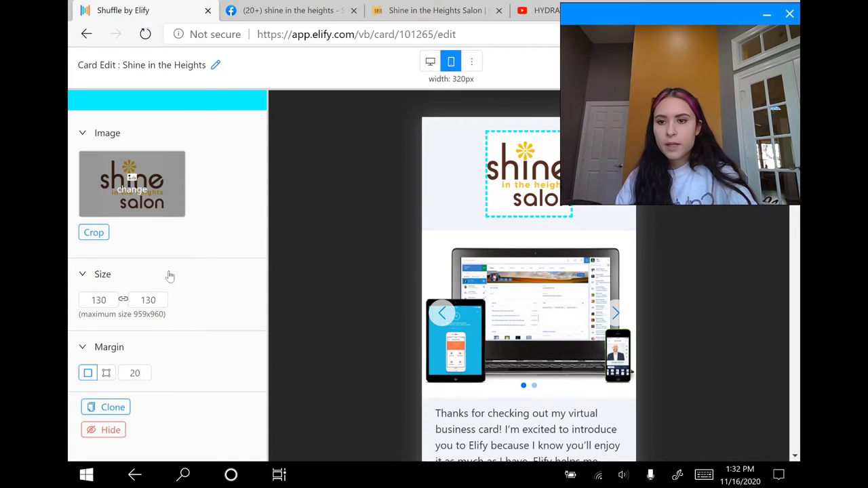
# Set the salon logo's image width to 300 px so it becomes 300×300
pyautogui.click(112, 301)
pyautogui.press('BackSpace')
pyautogui.press('BackSpace')
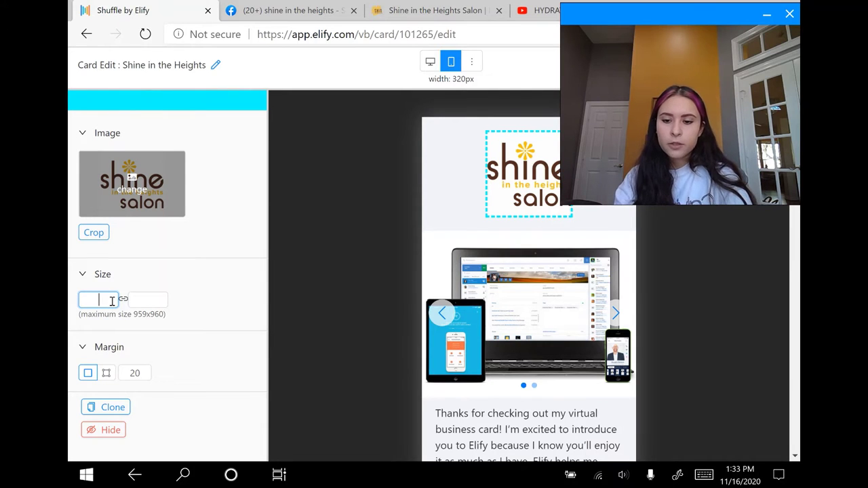
pyautogui.write('300')
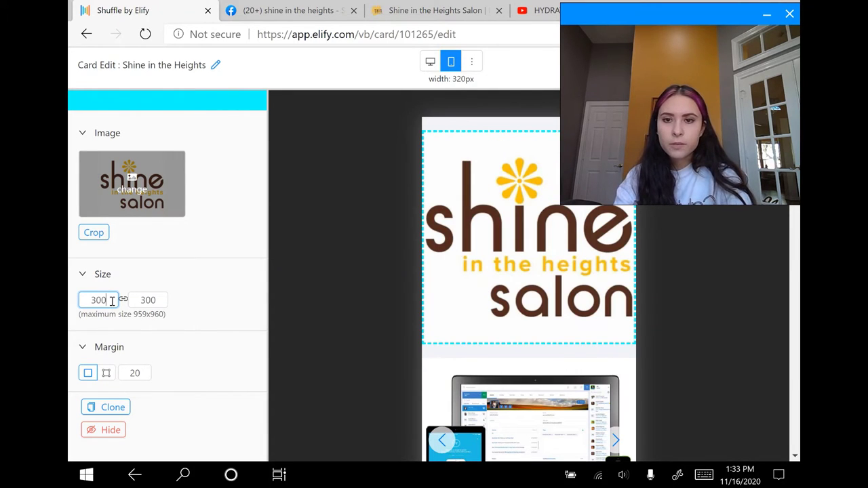
pyautogui.click(342, 243)
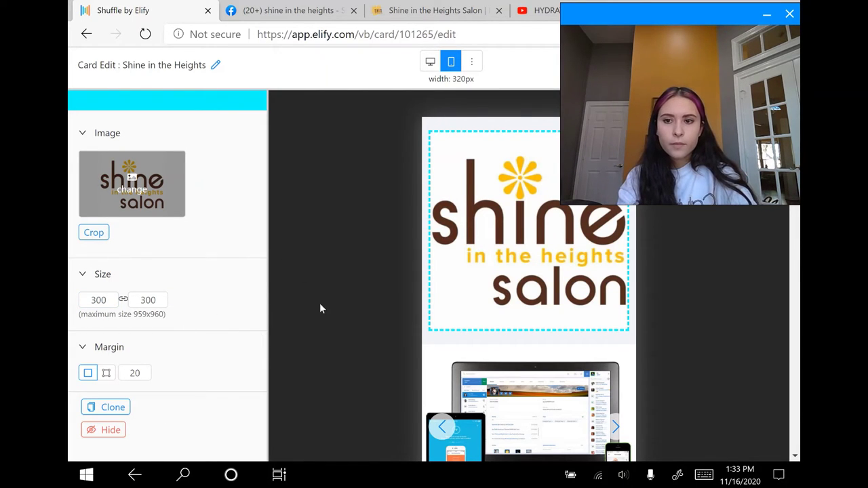
# Clone the logo block, then delete the duplicate so only one logo remains
pyautogui.click(113, 407)
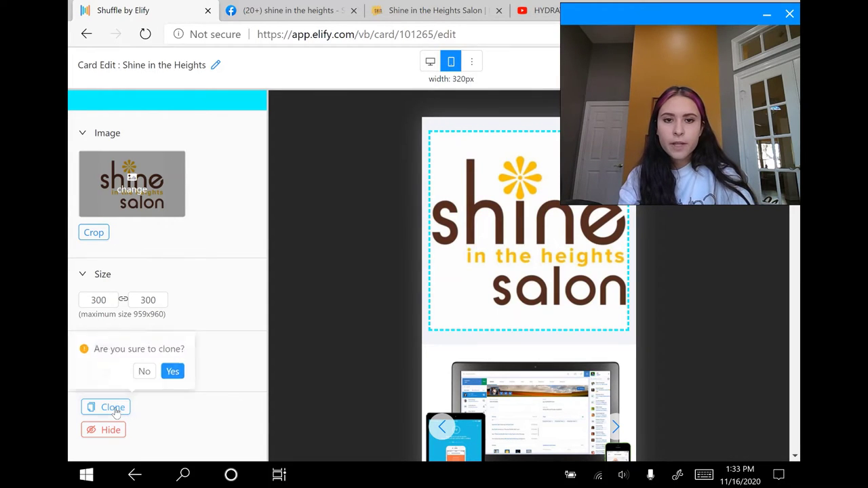
pyautogui.click(174, 371)
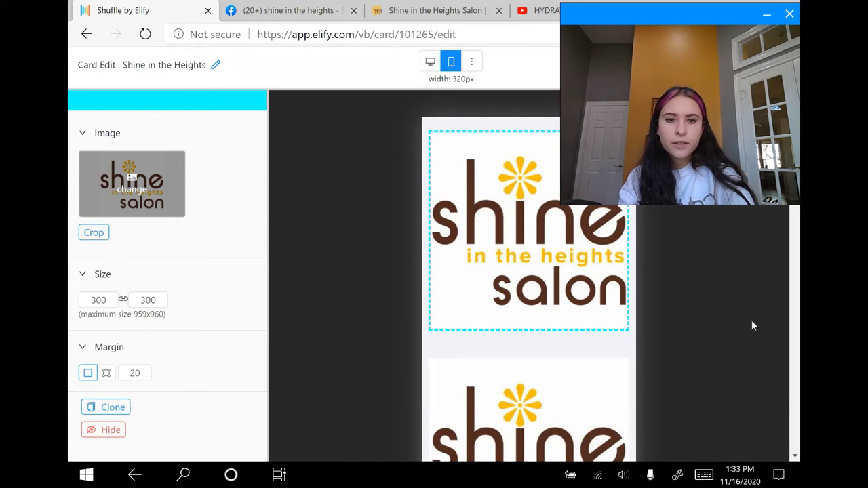
pyautogui.scroll(-4, 640, 321)
pyautogui.scroll(2, 640, 321)
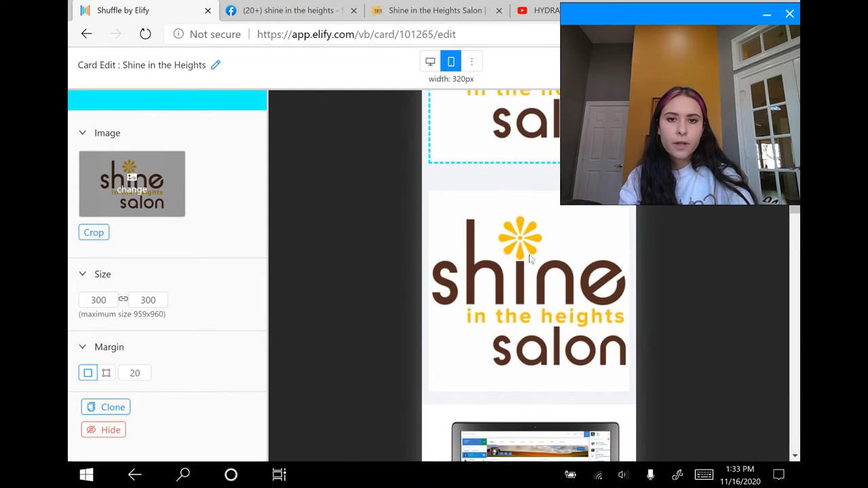
pyautogui.scroll(3, 382, 267)
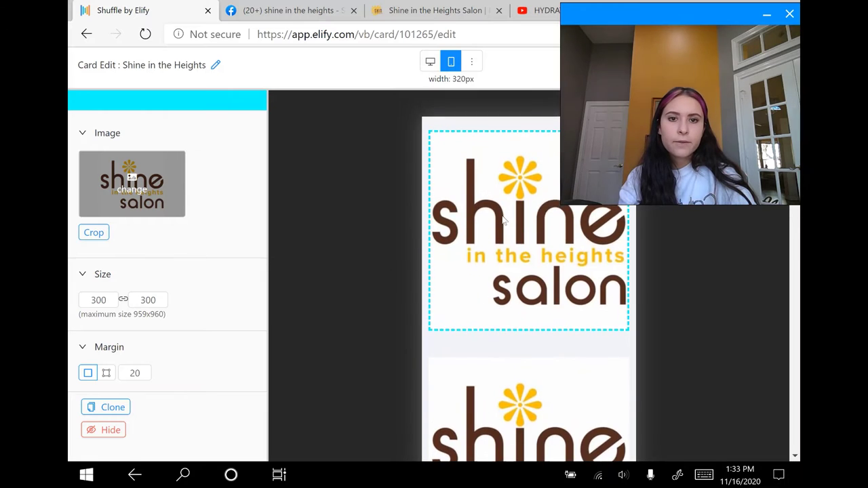
pyautogui.scroll(-3, 294, 350)
pyautogui.click(529, 316)
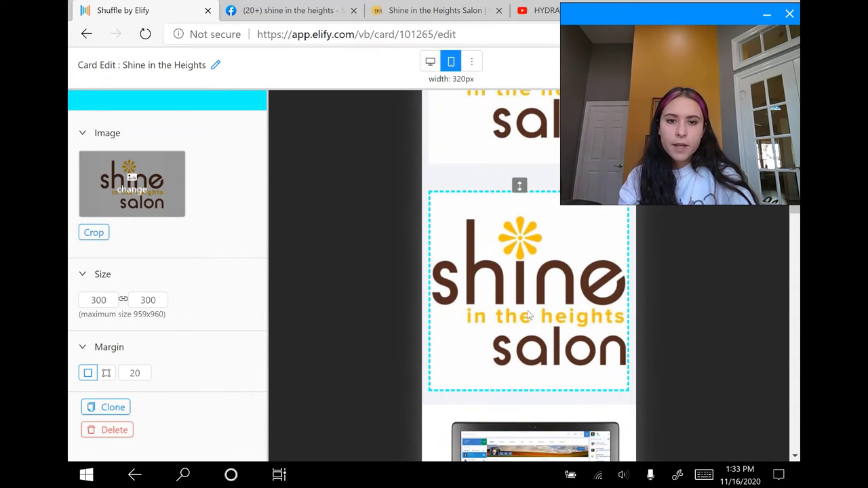
pyautogui.click(108, 431)
pyautogui.click(174, 394)
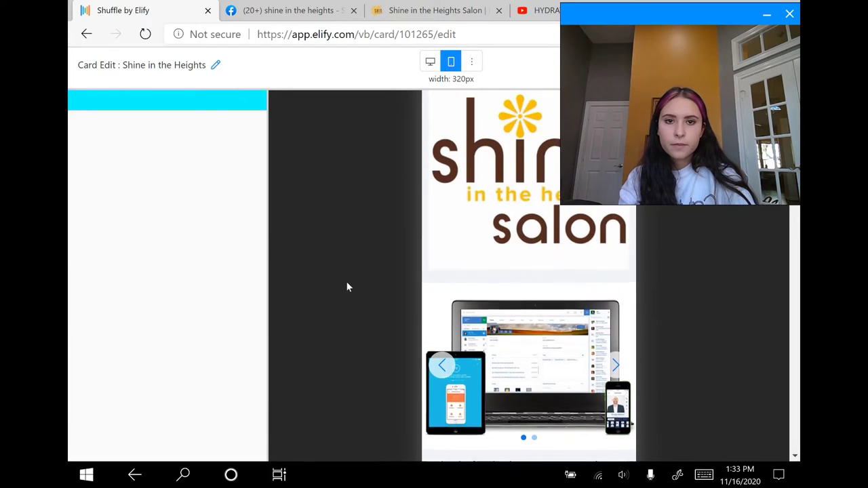
pyautogui.scroll(-2, 346, 281)
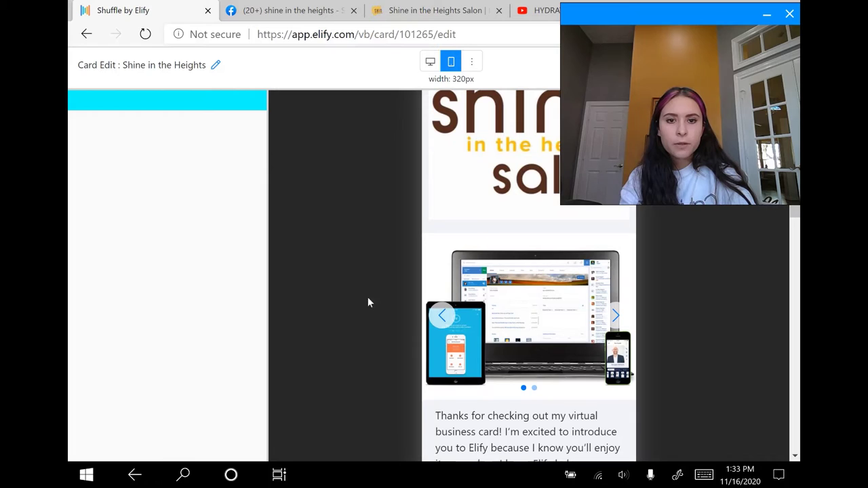
# Set the carousel's first slide to the salon storefront photo from My Images
pyautogui.click(539, 303)
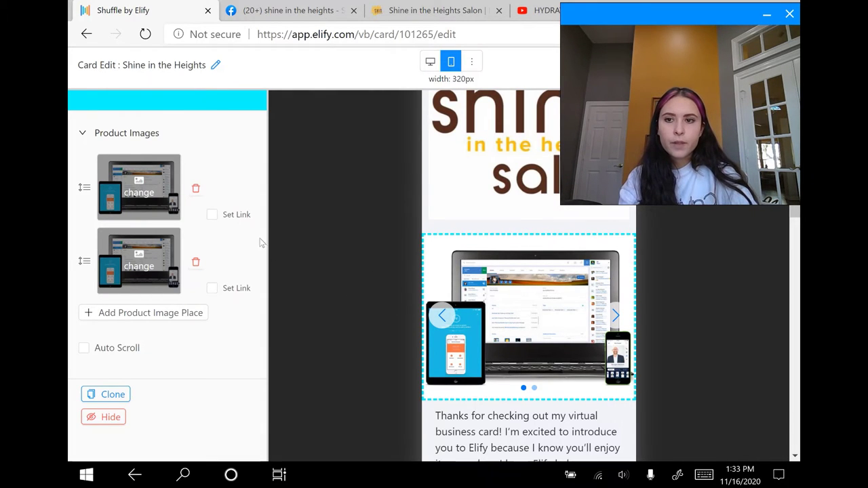
pyautogui.click(140, 192)
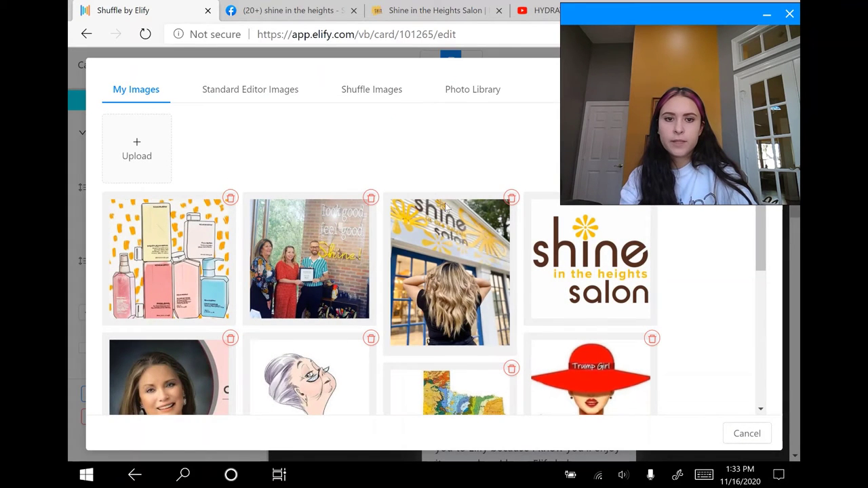
pyautogui.click(455, 270)
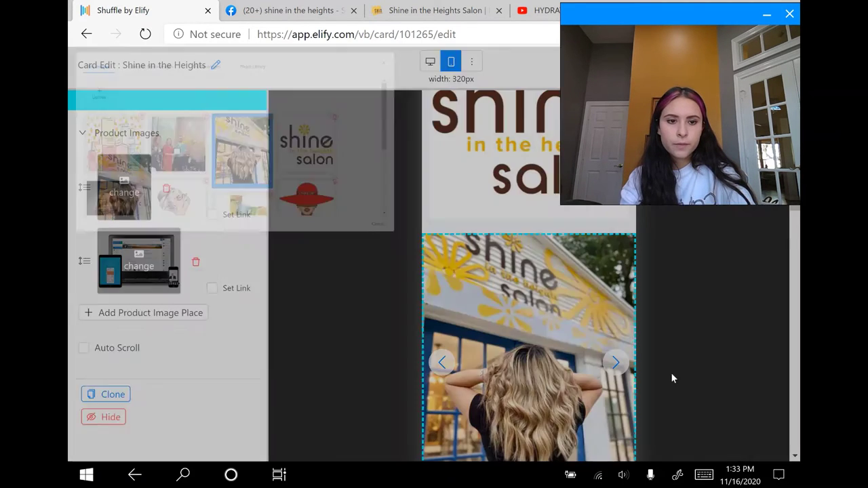
pyautogui.scroll(-3, 338, 253)
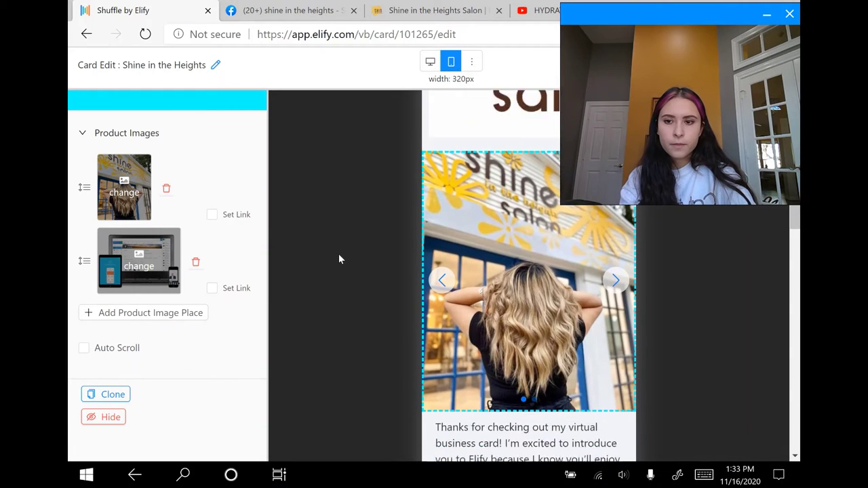
# Turn on Auto Scroll for the carousel with a 2-second scroll time
pyautogui.click(83, 349)
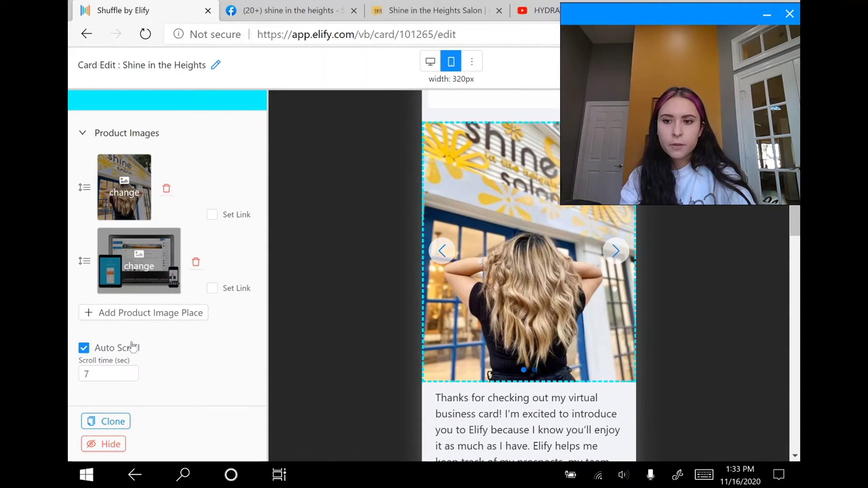
pyautogui.click(114, 375)
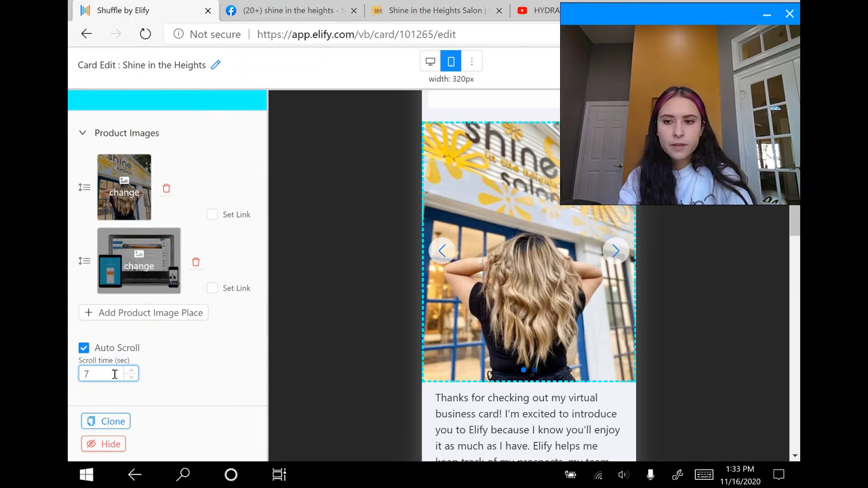
pyautogui.click(339, 326)
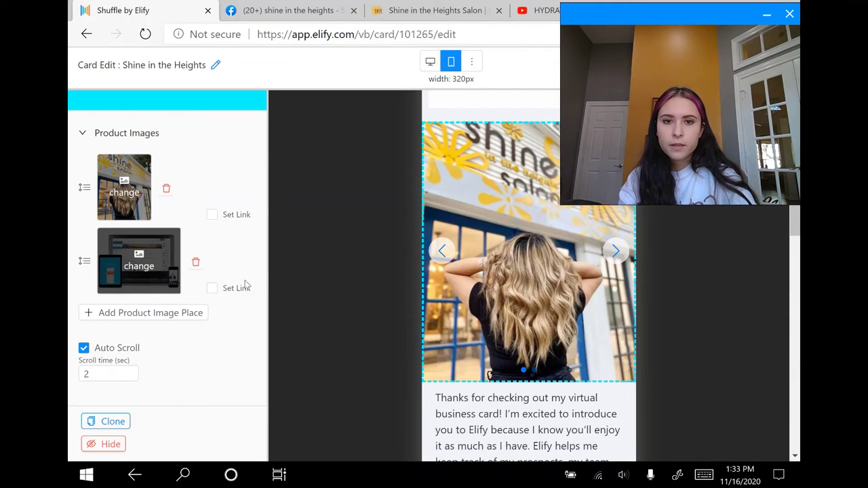
# Put the product bottles picture on slide two and reapply the salon photo to slide one
pyautogui.click(160, 265)
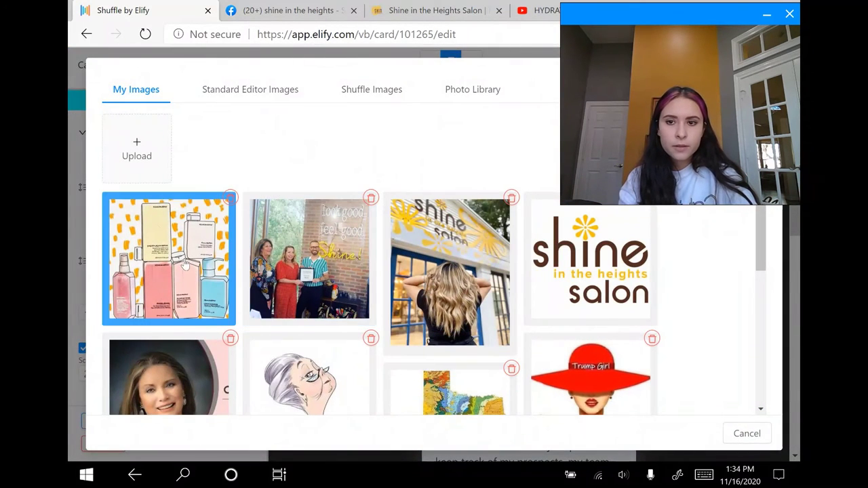
pyautogui.click(230, 288)
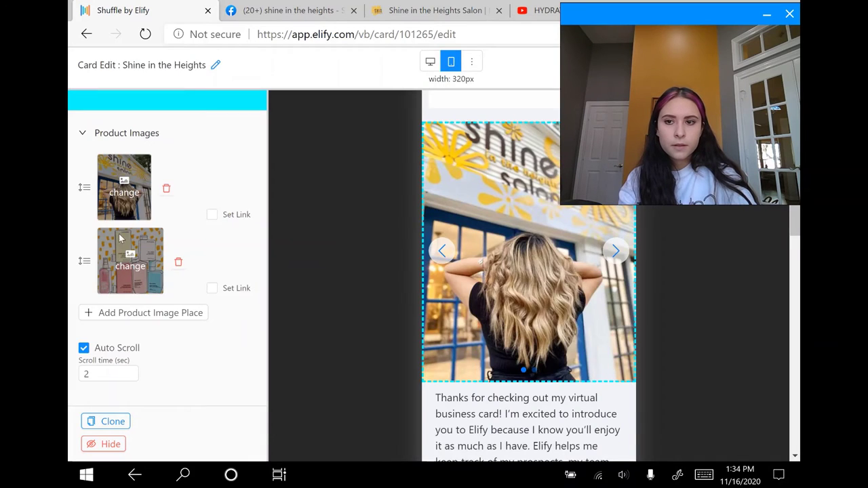
pyautogui.click(135, 271)
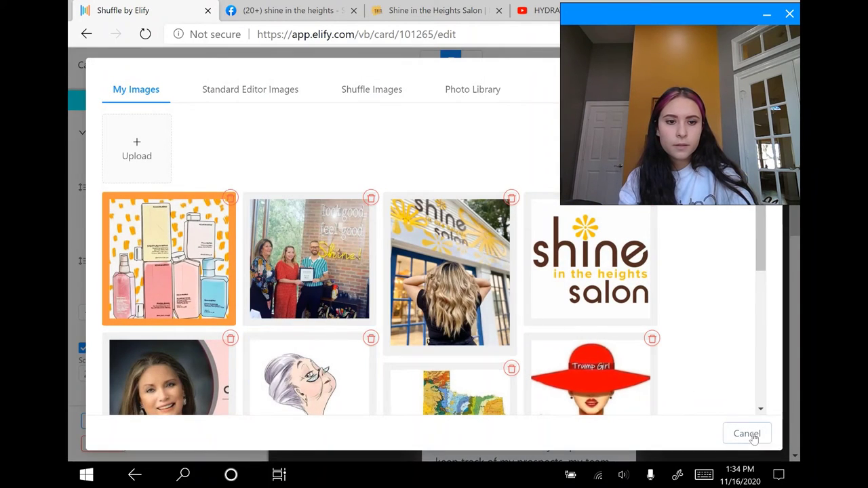
pyautogui.click(419, 316)
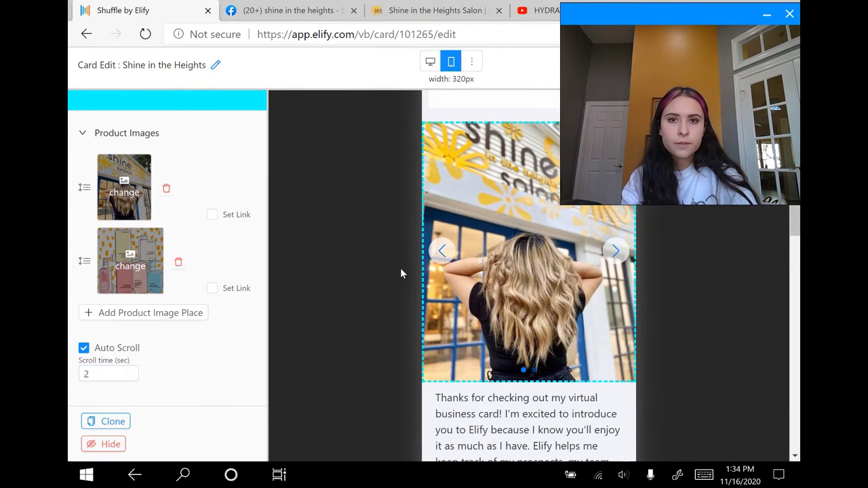
pyautogui.scroll(-2, 415, 230)
pyautogui.scroll(-2, 419, 229)
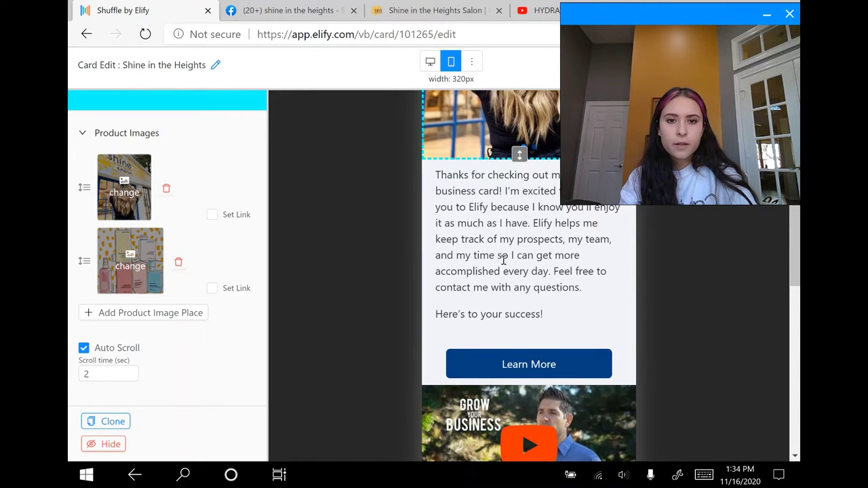
pyautogui.click(486, 234)
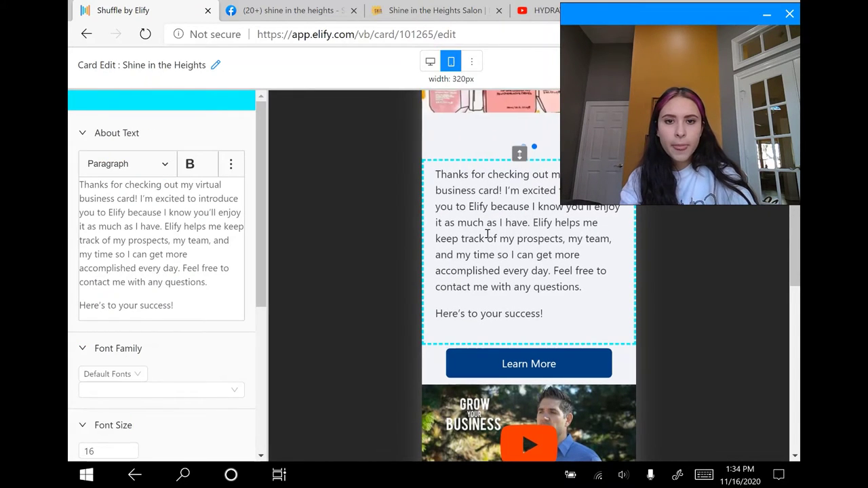
pyautogui.scroll(-1, 480, 259)
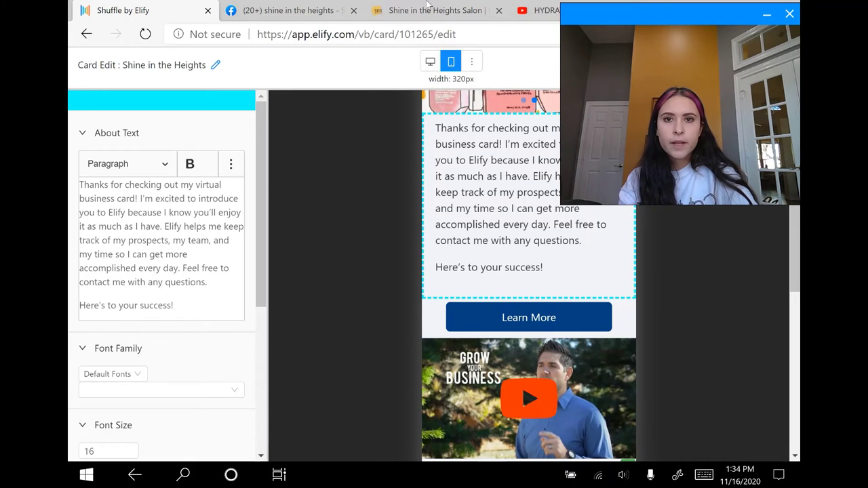
# On the salon website's About Shine page, select the opening paragraph describing the salon
pyautogui.click(427, 8)
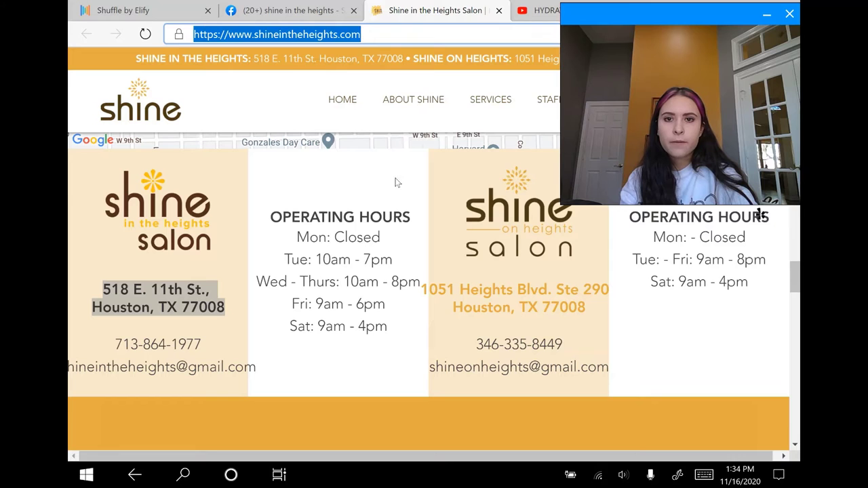
pyautogui.click(392, 108)
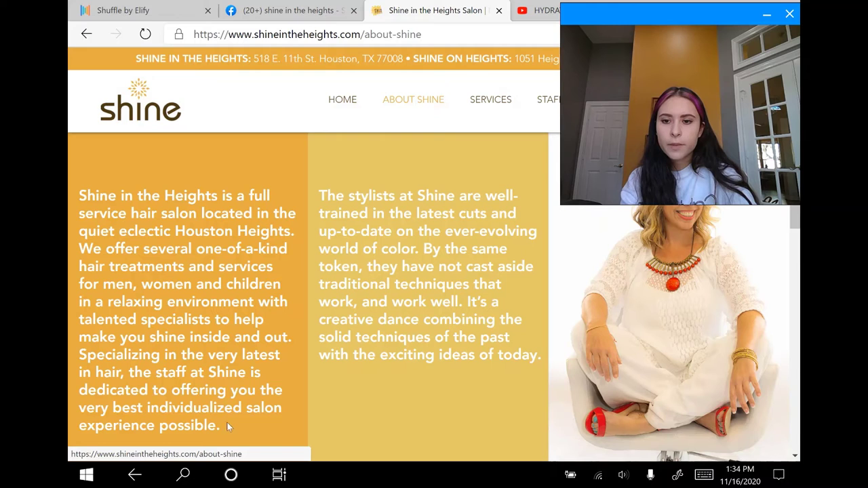
pyautogui.moveTo(227, 425); pyautogui.dragTo(76, 175)
pyautogui.hotkey('ctrl', 'c')
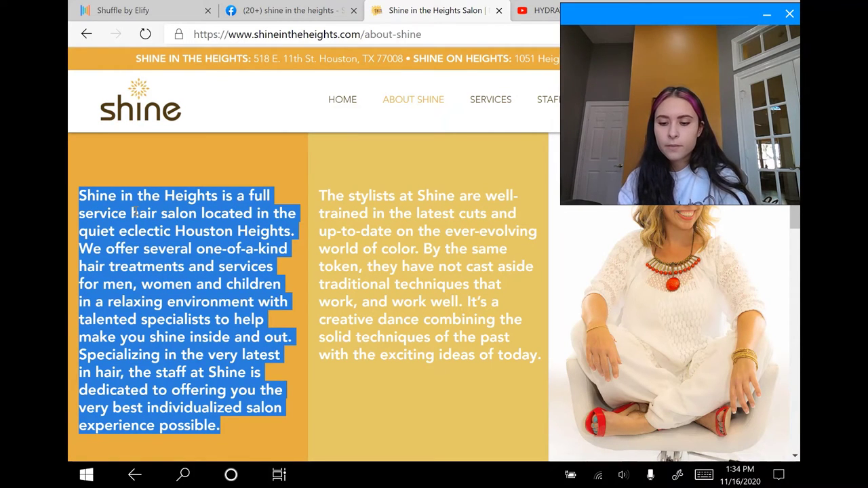
pyautogui.click(123, 10)
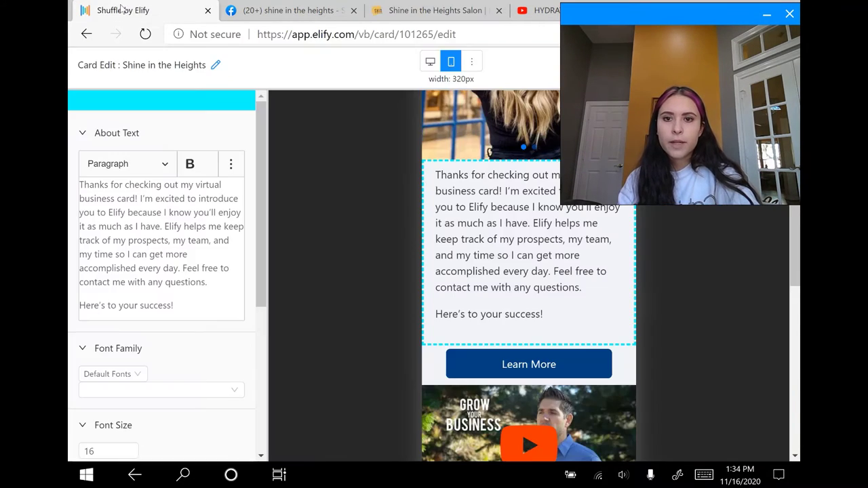
pyautogui.moveTo(184, 312); pyautogui.dragTo(76, 179)
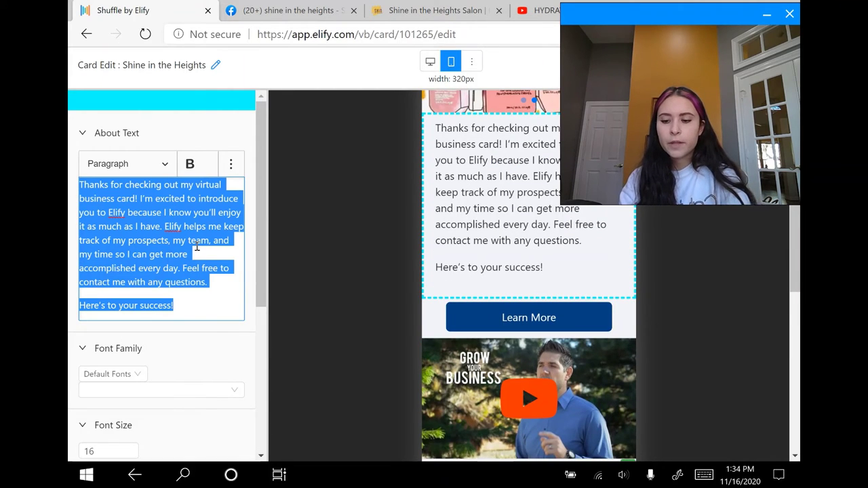
pyautogui.hotkey('ctrl', 'v')
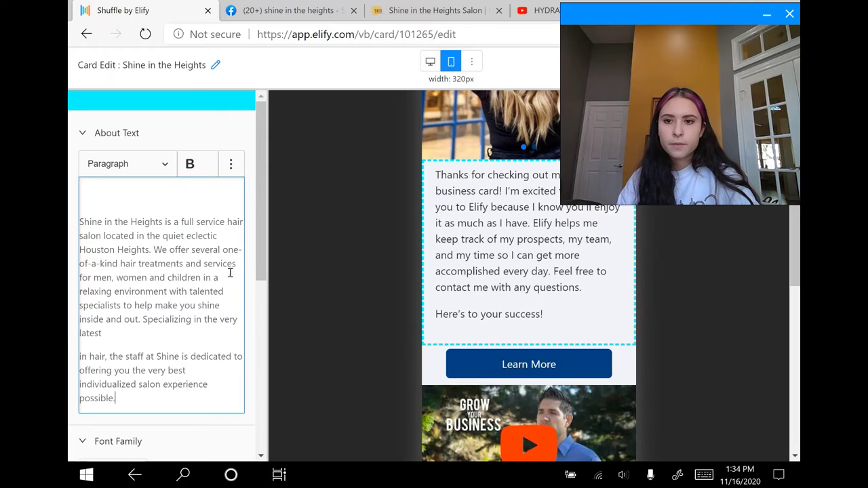
pyautogui.click(80, 219)
pyautogui.press('BackSpace')
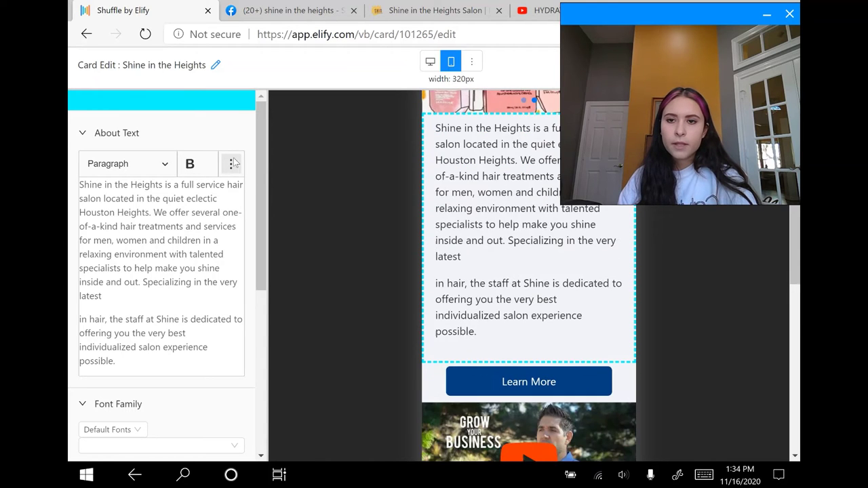
pyautogui.click(232, 165)
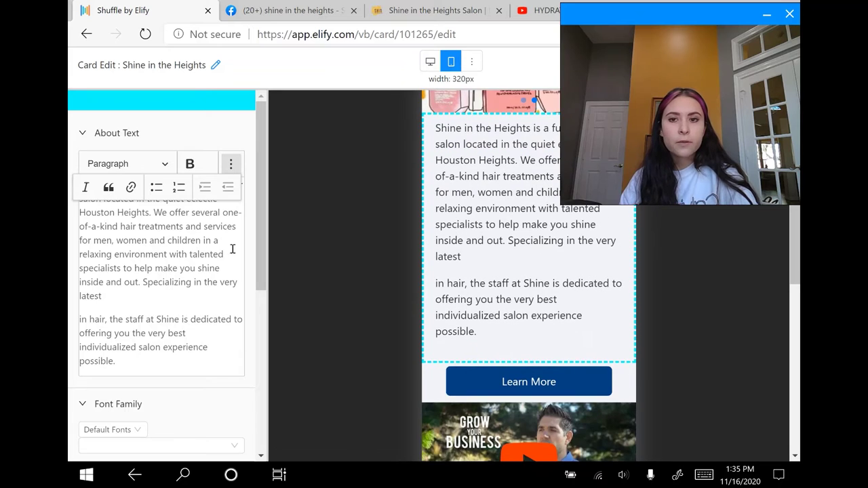
pyautogui.click(296, 255)
pyautogui.moveTo(258, 261)
pyautogui.mouseDown()
pyautogui.moveTo(286, 406)
pyautogui.moveTo(288, 399)
pyautogui.mouseUp()
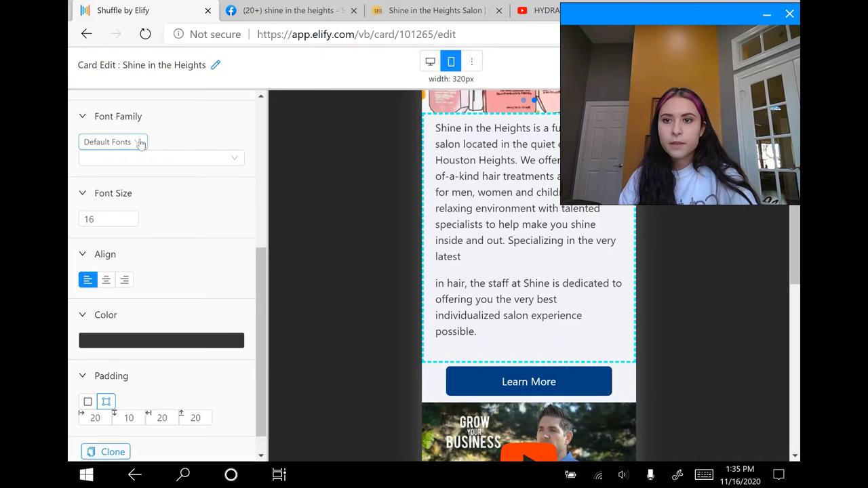
# Set the salon description's font to Courier New at size 15
pyautogui.click(226, 161)
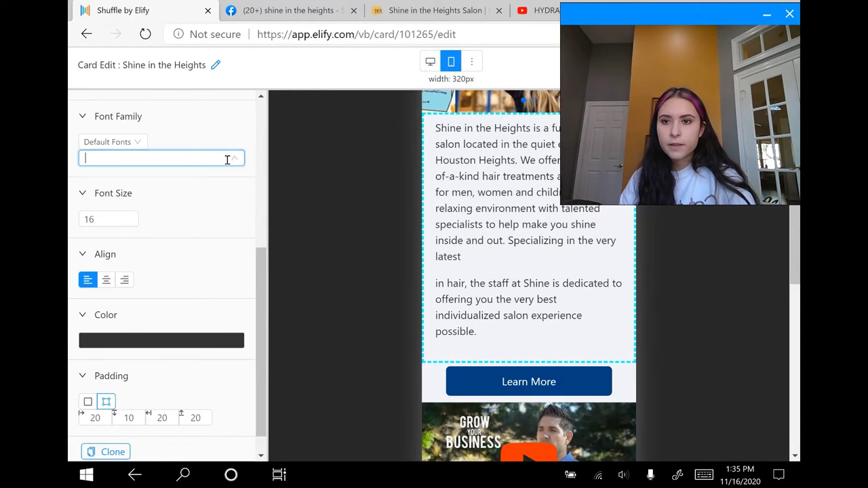
pyautogui.moveTo(238, 211); pyautogui.dragTo(237, 291)
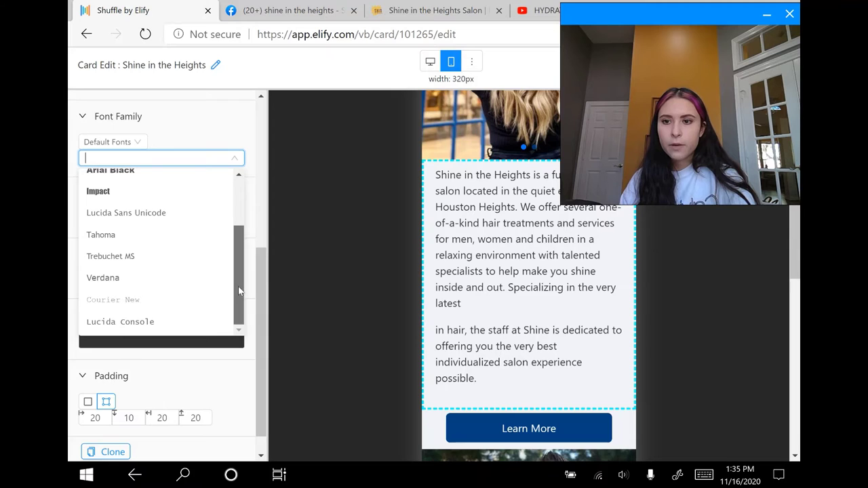
pyautogui.click(198, 301)
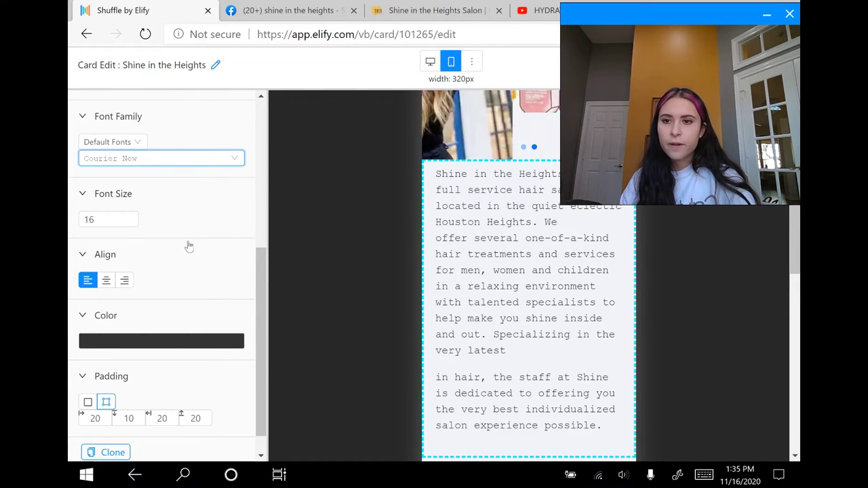
pyautogui.click(117, 220)
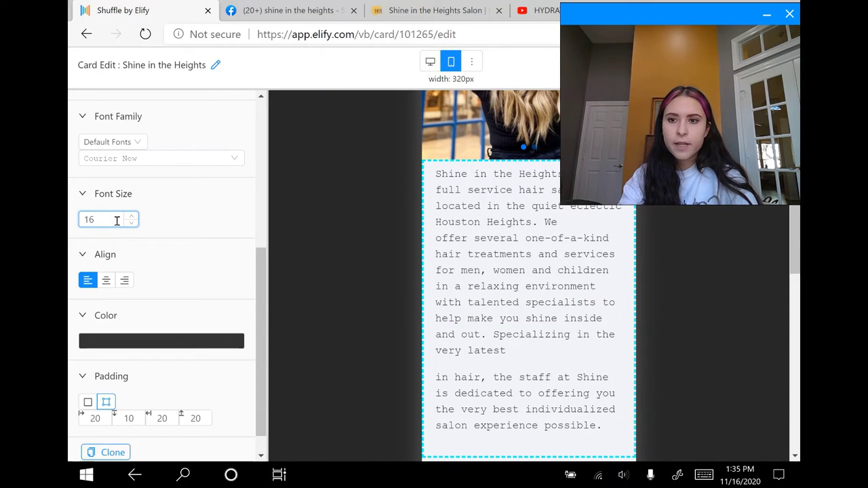
pyautogui.press('BackSpace')
pyautogui.write('5')
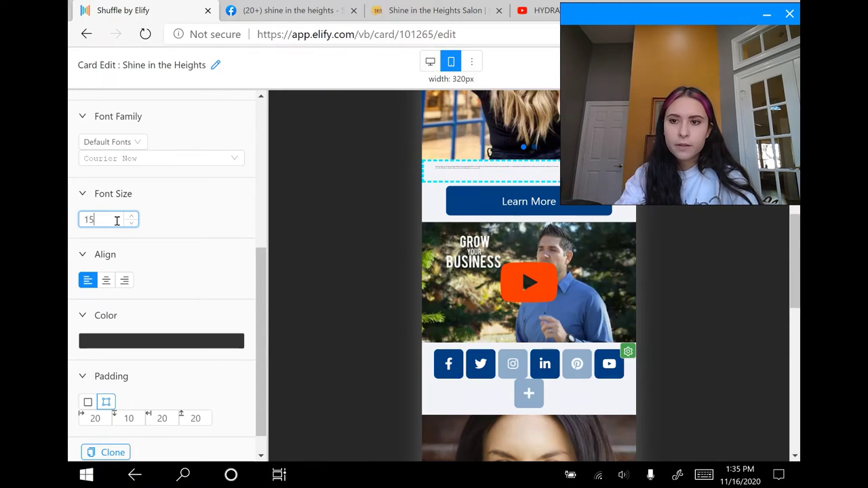
pyautogui.moveTo(266, 294); pyautogui.dragTo(263, 315)
pyautogui.scroll(-1, 271, 277)
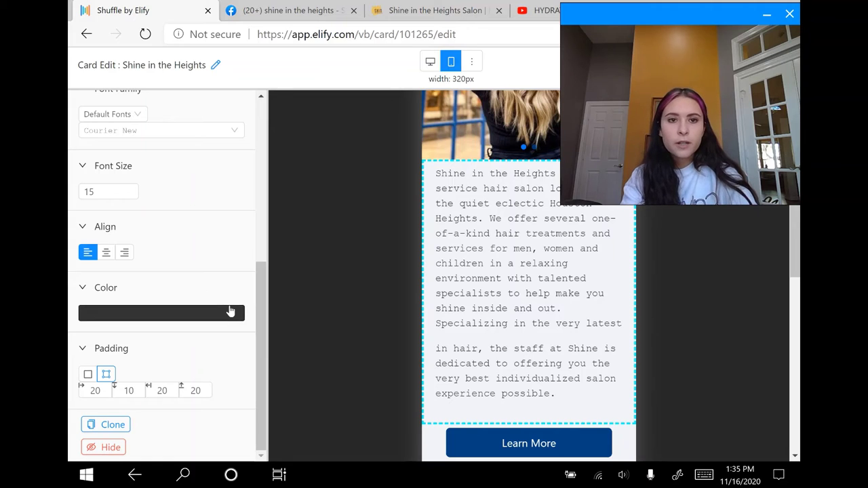
# Save the card, leaving the description's text colour unchanged
pyautogui.click(164, 314)
pyautogui.click(349, 290)
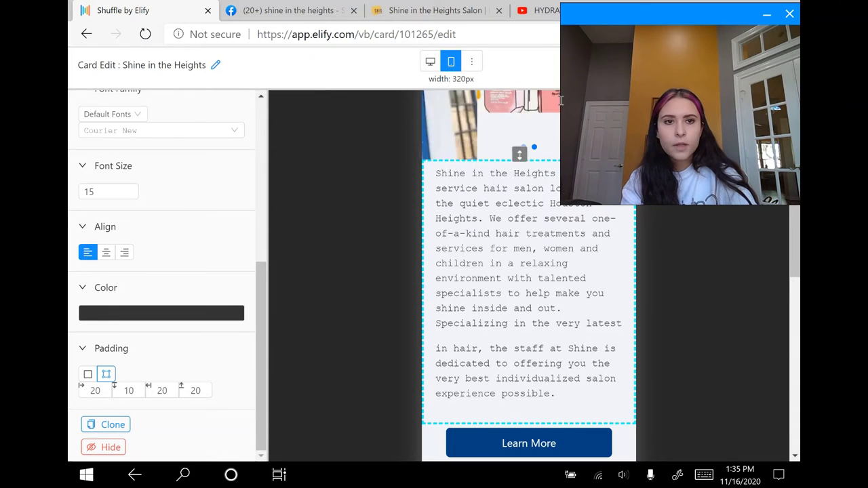
pyautogui.moveTo(654, 12); pyautogui.dragTo(328, 15)
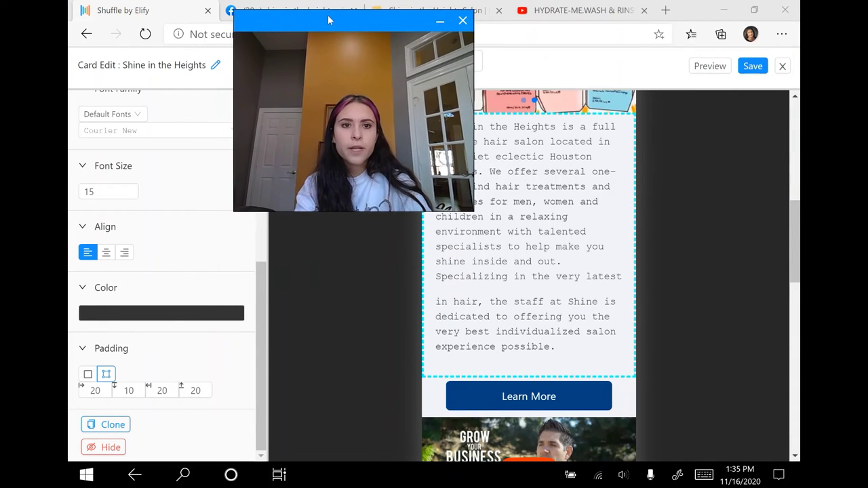
pyautogui.click(754, 66)
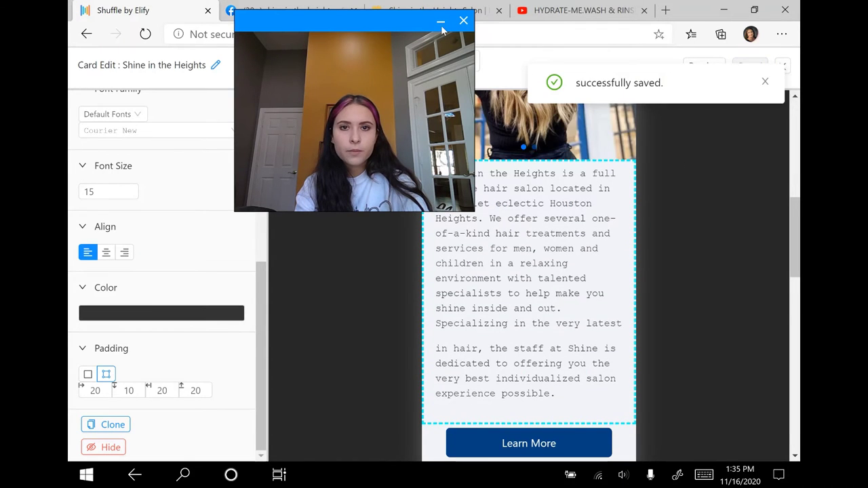
pyautogui.click(374, 25)
pyautogui.moveTo(342, 25); pyautogui.dragTo(668, 14)
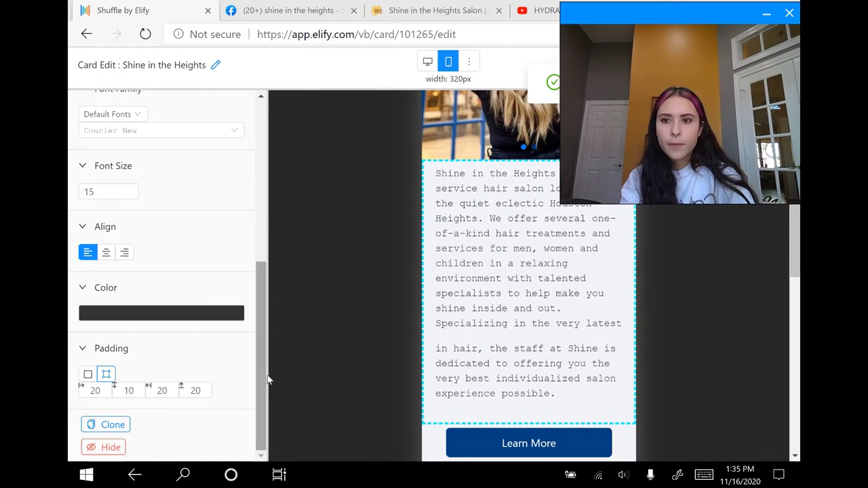
pyautogui.scroll(-3, 380, 338)
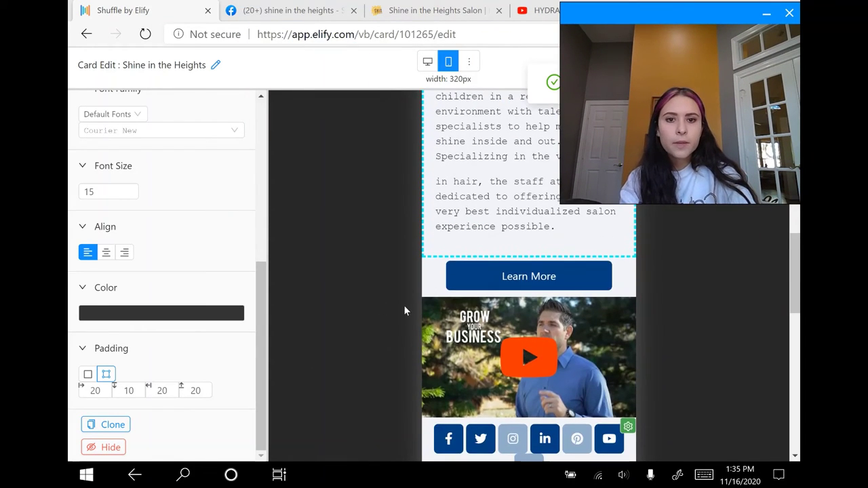
pyautogui.click(486, 275)
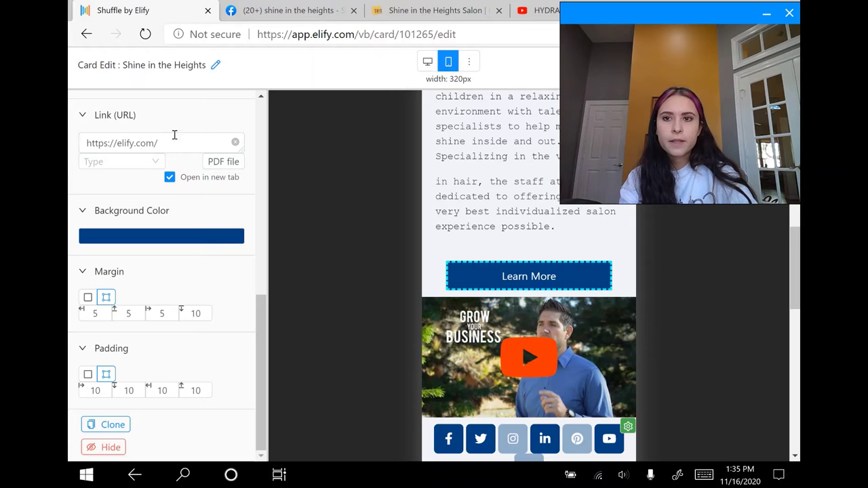
pyautogui.click(420, 8)
pyautogui.click(426, 35)
pyautogui.hotkey('ctrl', 'c')
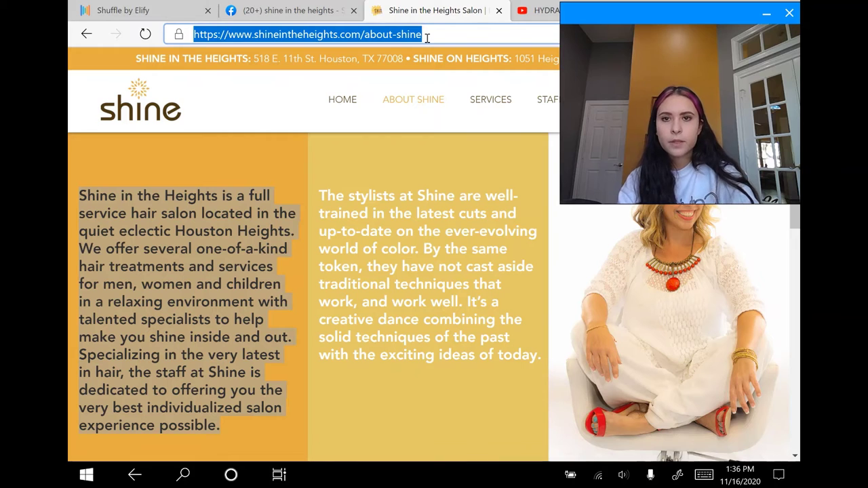
pyautogui.click(134, 8)
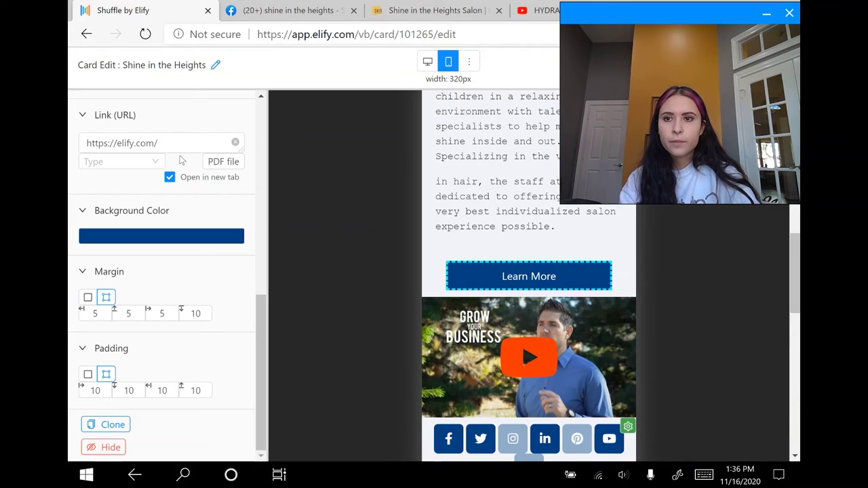
pyautogui.moveTo(178, 143); pyautogui.dragTo(70, 156)
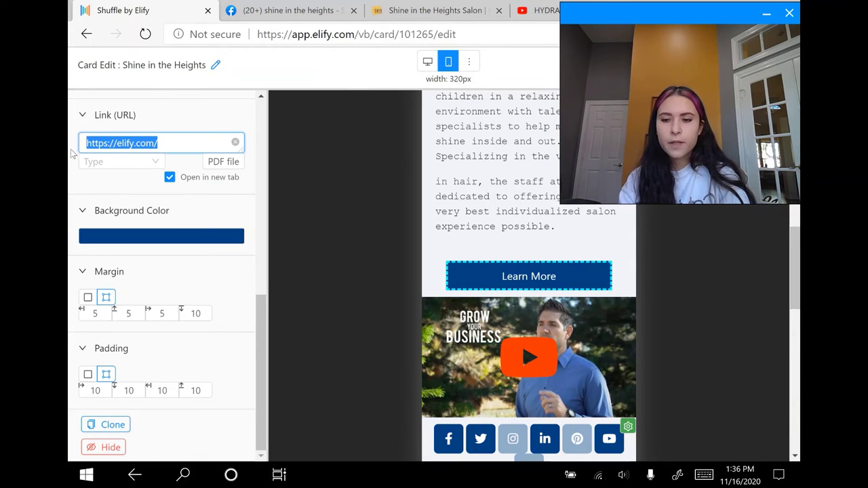
pyautogui.hotkey('ctrl', 'v')
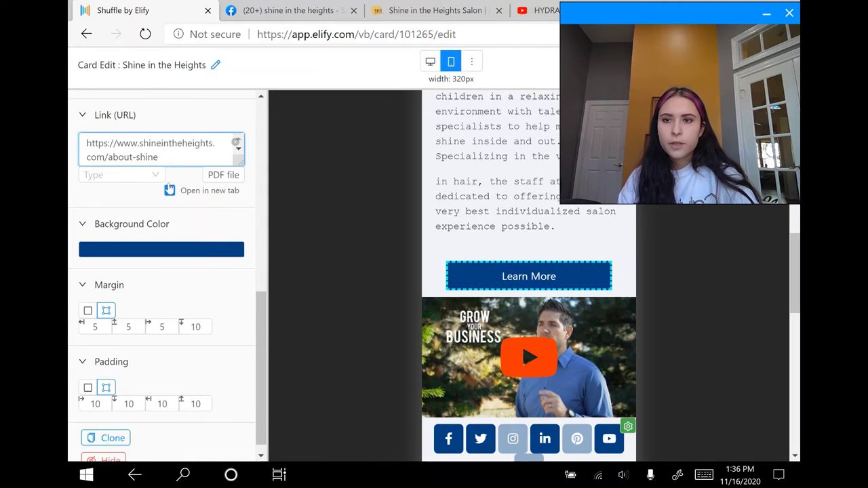
pyautogui.click(148, 175)
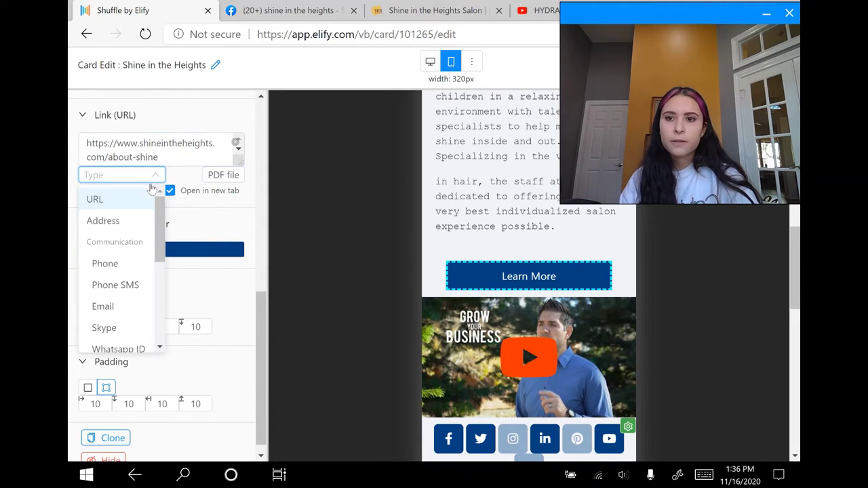
pyautogui.scroll(-1, 157, 242)
pyautogui.moveTo(157, 242); pyautogui.dragTo(174, 219)
pyautogui.click(362, 226)
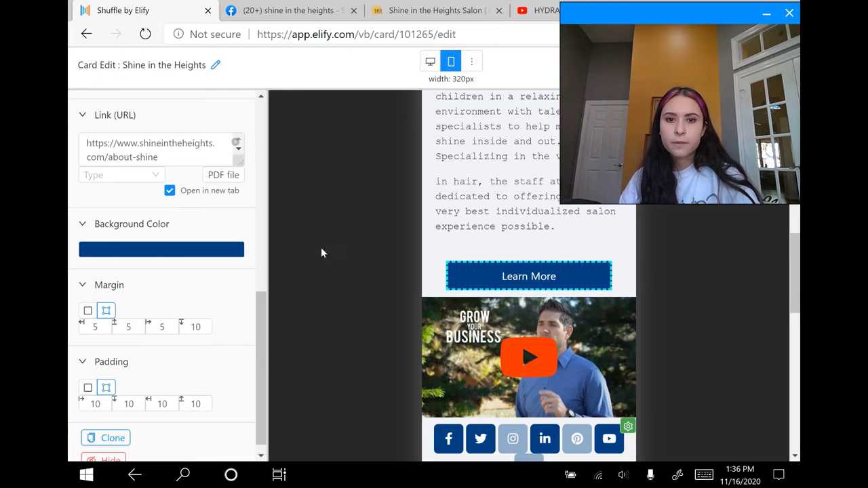
# Give the Learn More button an orange (F5A623) background, leaving its margins unchanged, and save
pyautogui.click(158, 260)
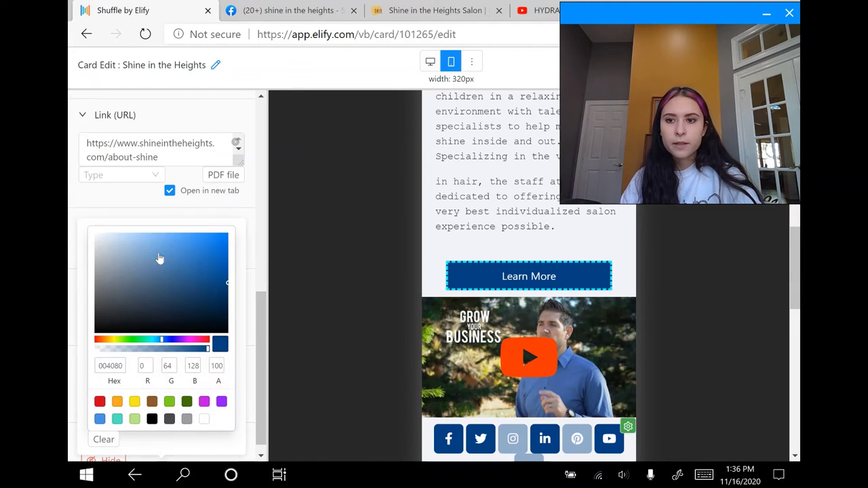
pyautogui.click(117, 403)
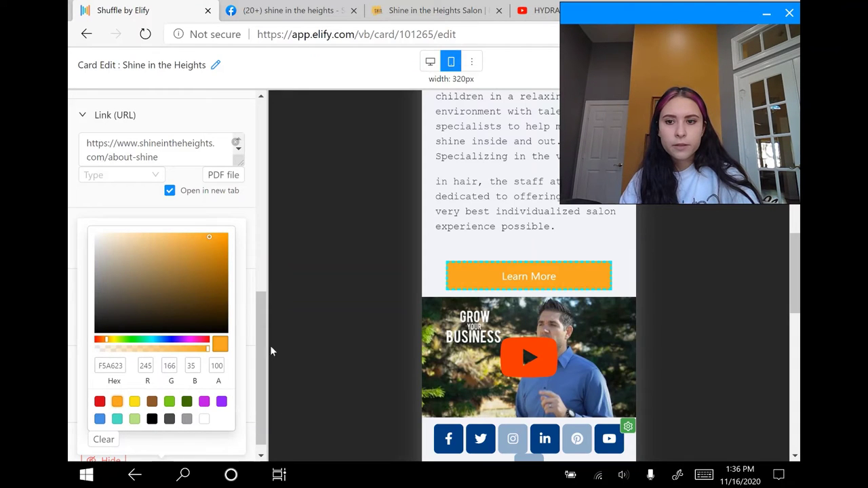
pyautogui.click(317, 253)
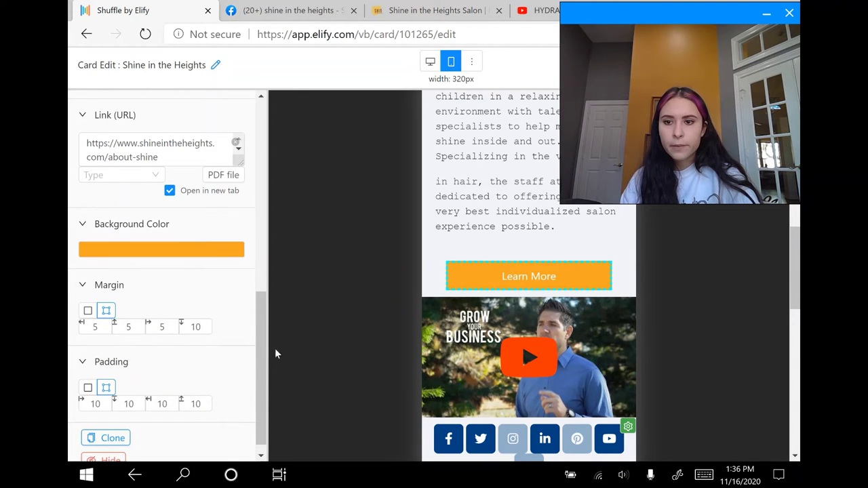
pyautogui.scroll(-1, 261, 346)
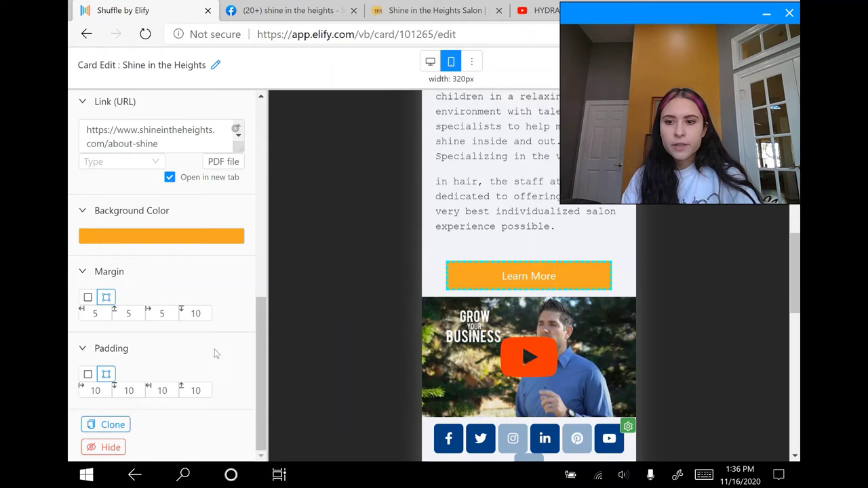
pyautogui.click(103, 316)
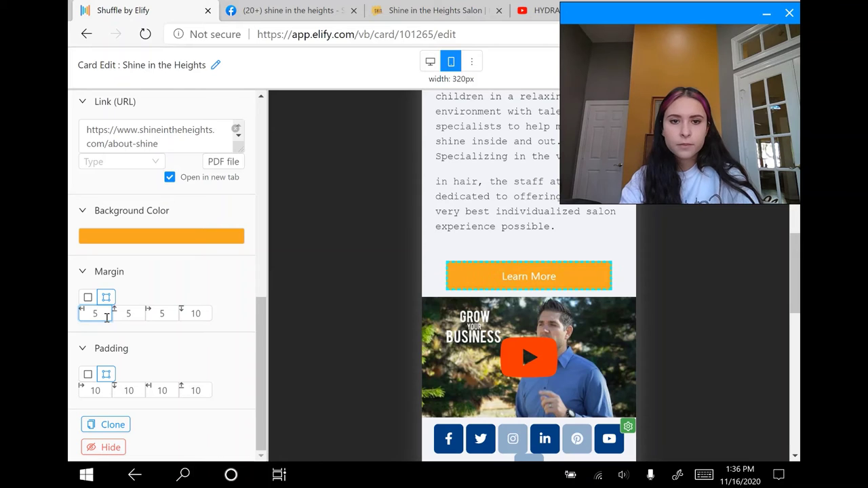
pyautogui.click(240, 353)
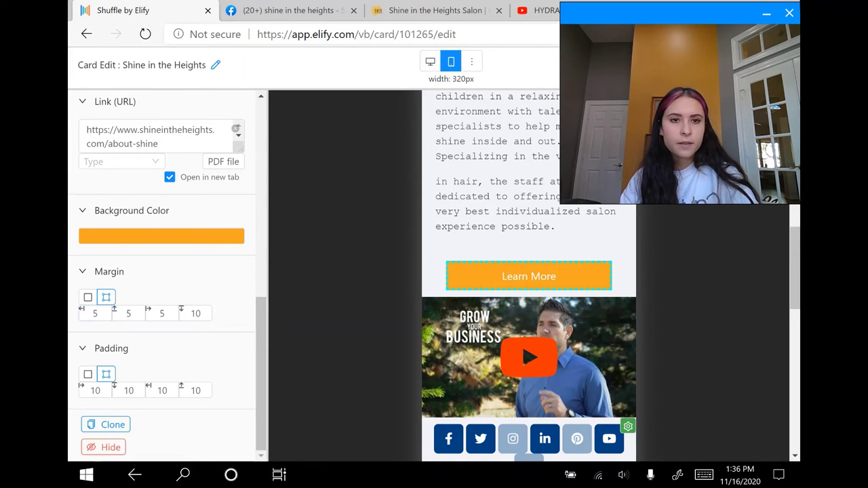
pyautogui.moveTo(662, 17); pyautogui.dragTo(463, 29)
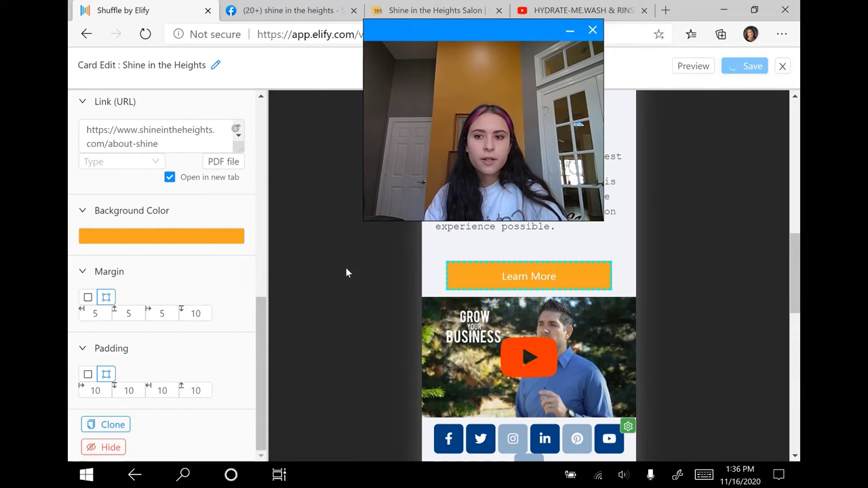
pyautogui.moveTo(469, 37); pyautogui.dragTo(668, 16)
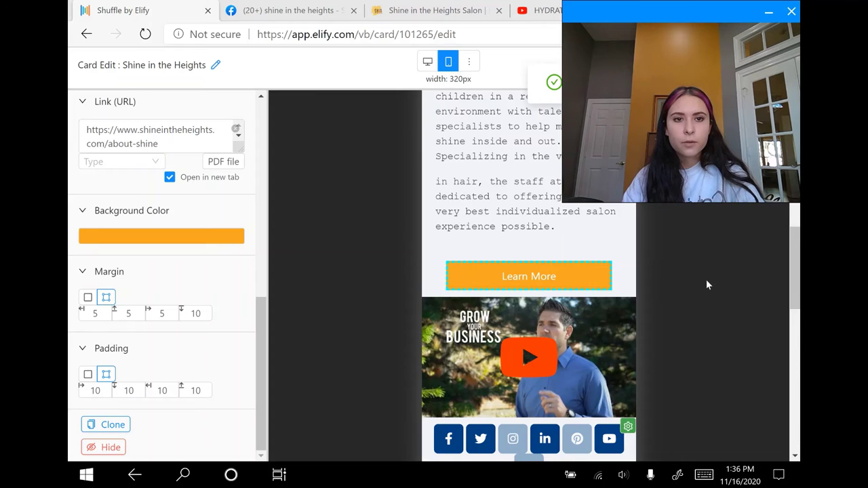
pyautogui.scroll(-3, 706, 279)
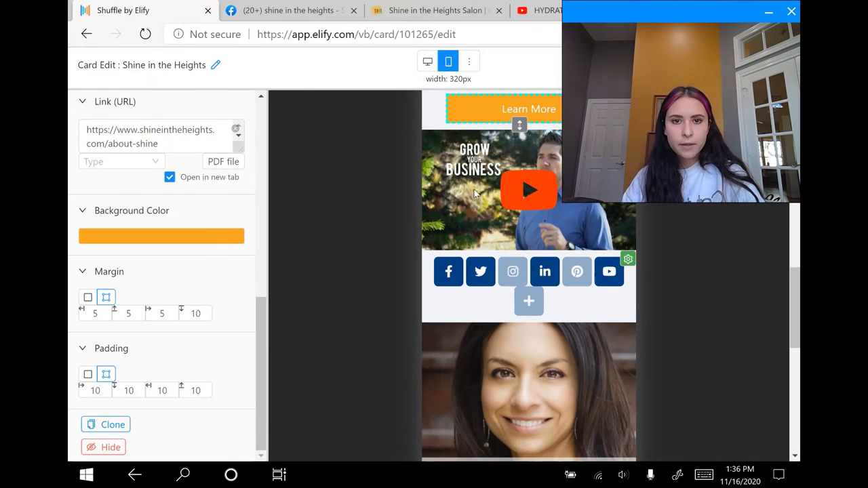
# Replace the video block's Video URL with the salon's YouTube video link and save the card
pyautogui.click(470, 206)
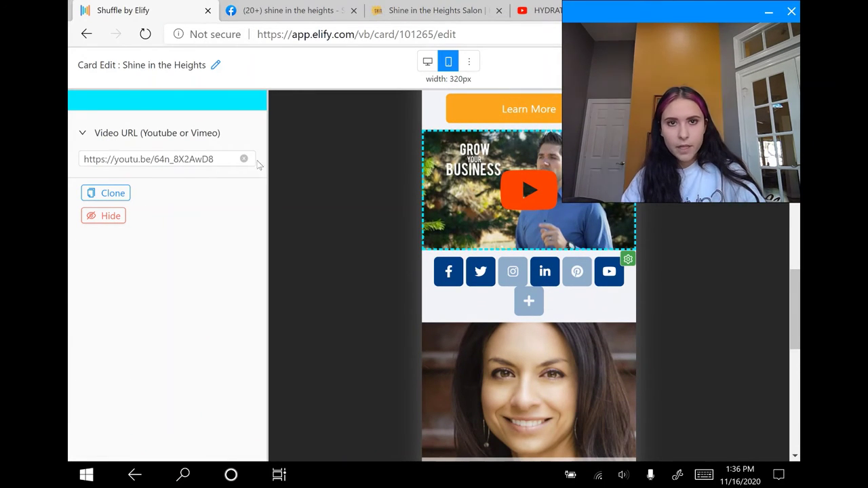
pyautogui.click(531, 14)
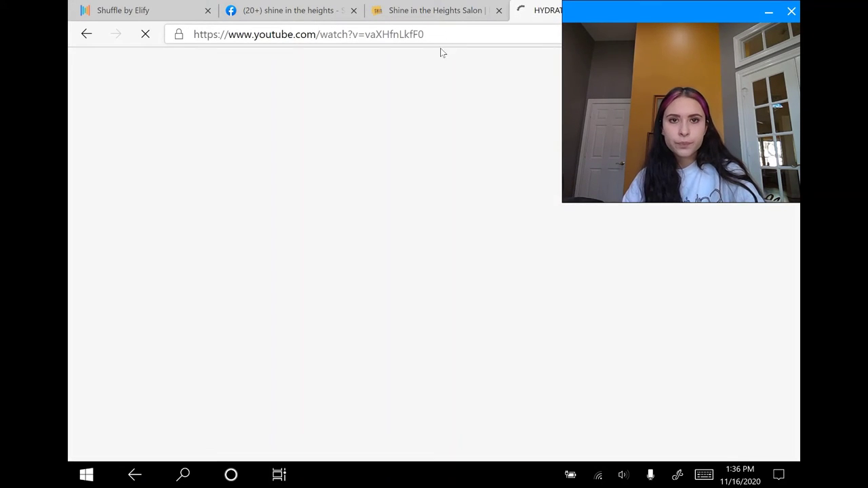
pyautogui.click(448, 40)
pyautogui.hotkey('ctrl', 'c')
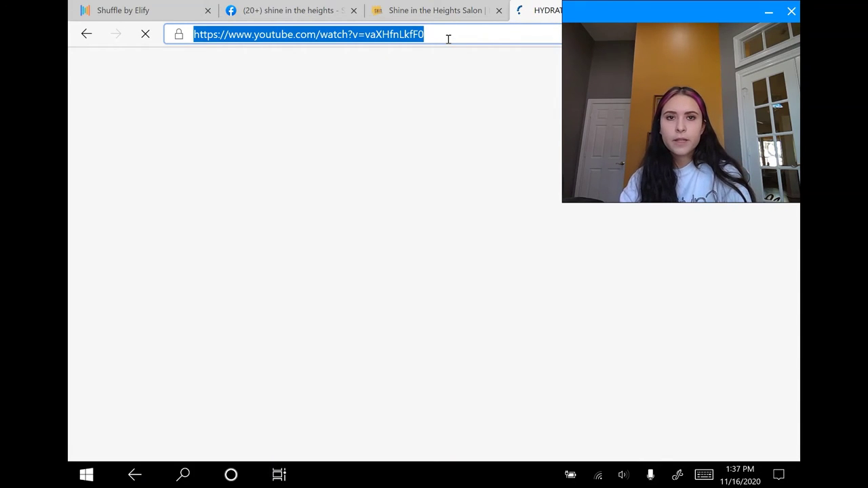
pyautogui.click(170, 7)
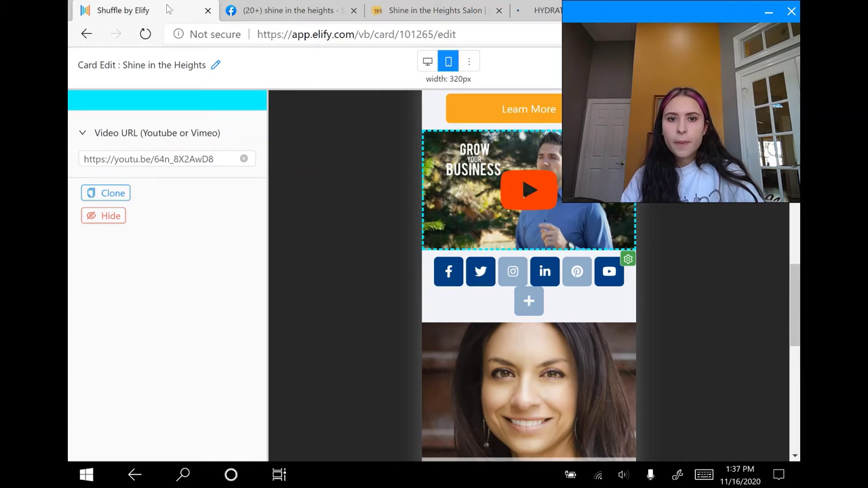
pyautogui.click(209, 158)
pyautogui.moveTo(214, 159); pyautogui.dragTo(81, 156)
pyautogui.hotkey('ctrl', 'v')
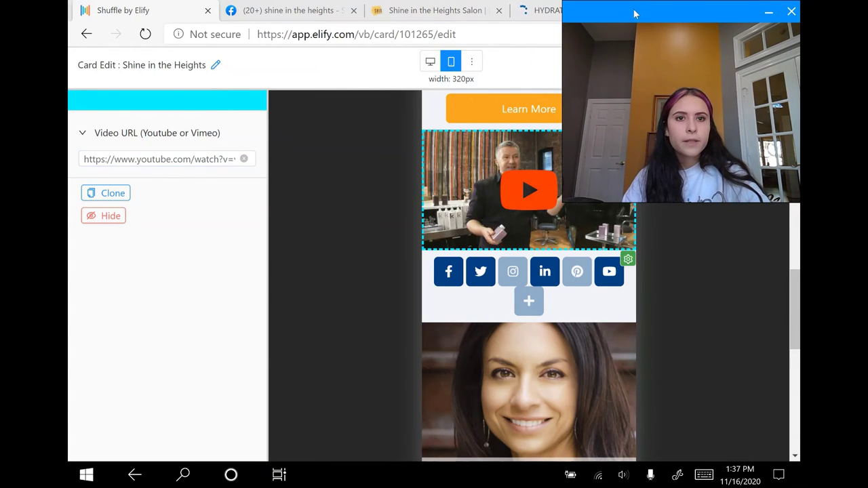
pyautogui.moveTo(633, 8); pyautogui.dragTo(483, 39)
pyautogui.click(749, 68)
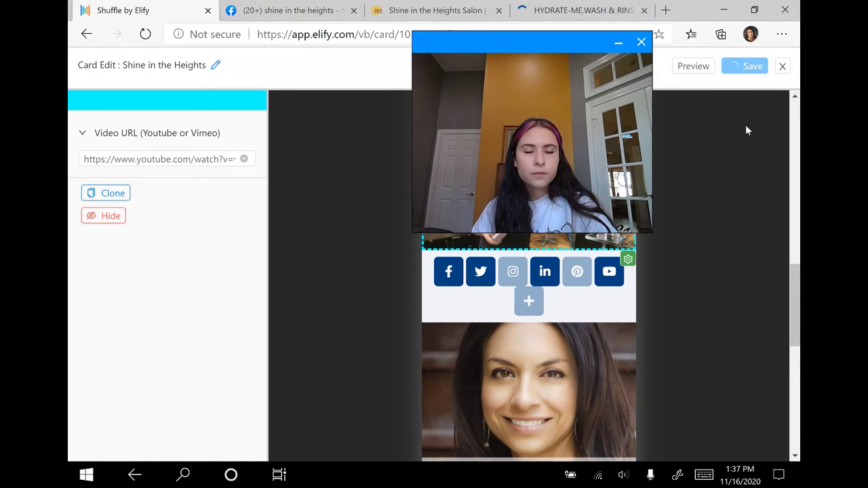
pyautogui.moveTo(518, 44); pyautogui.dragTo(661, 21)
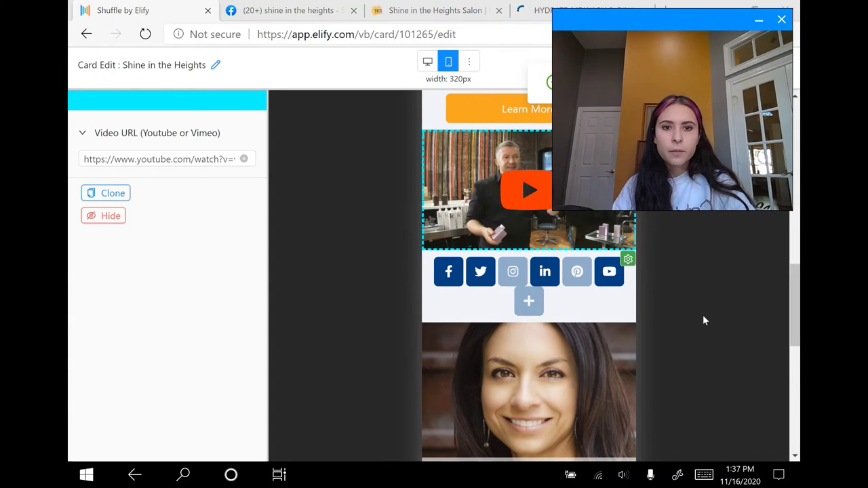
pyautogui.scroll(-1, 690, 300)
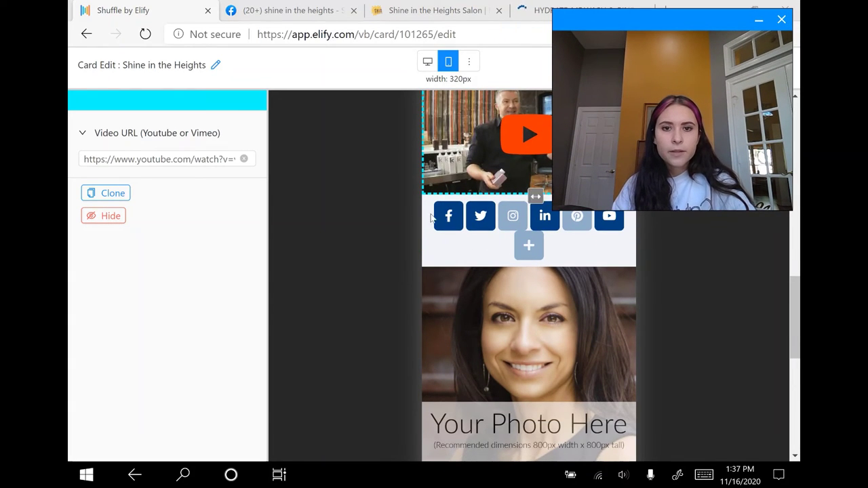
# Hide the Twitter, YouTube and LinkedIn social icons, leaving Facebook as the only visible one
pyautogui.click(483, 217)
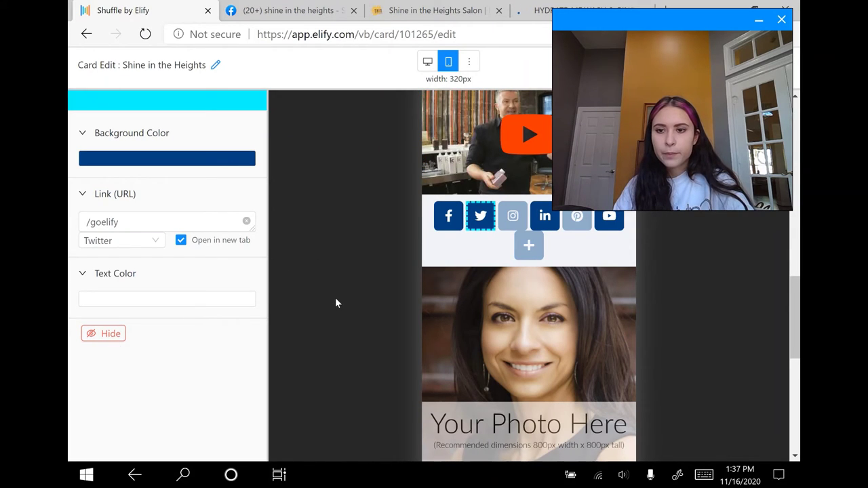
pyautogui.click(103, 333)
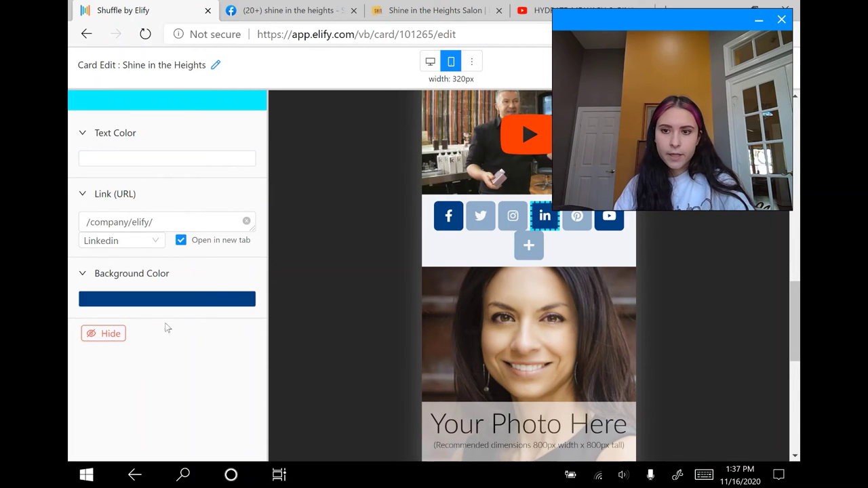
pyautogui.click(103, 333)
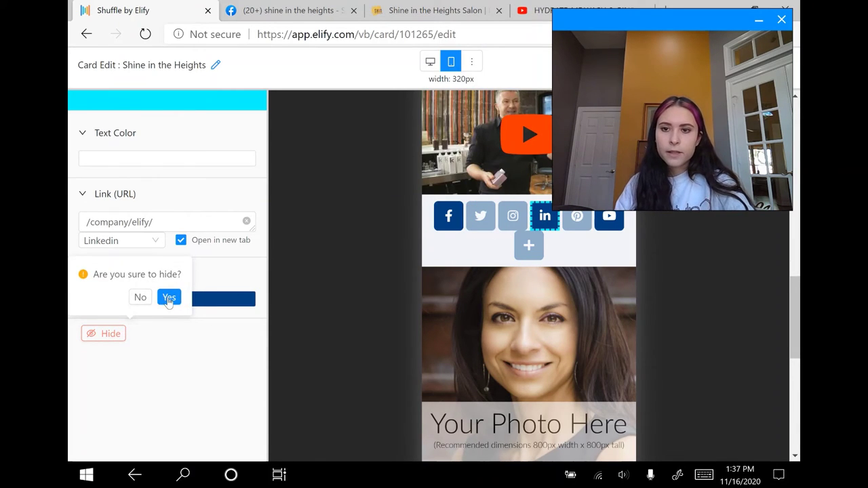
pyautogui.click(279, 315)
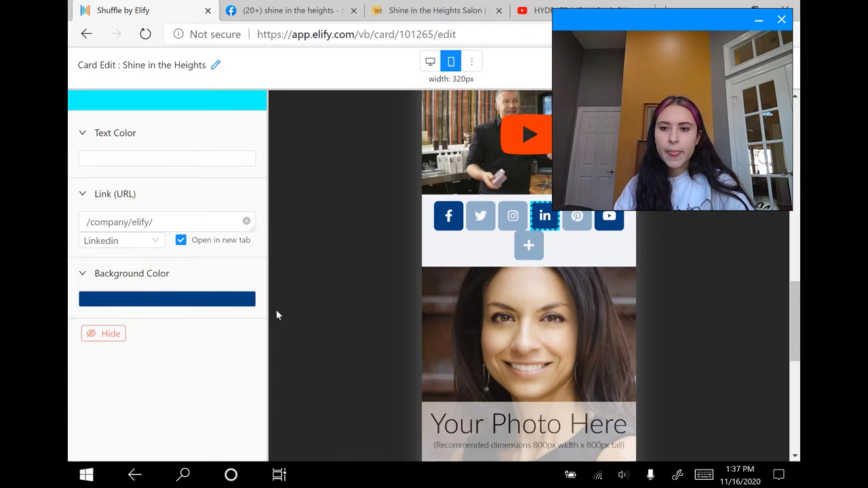
pyautogui.click(608, 218)
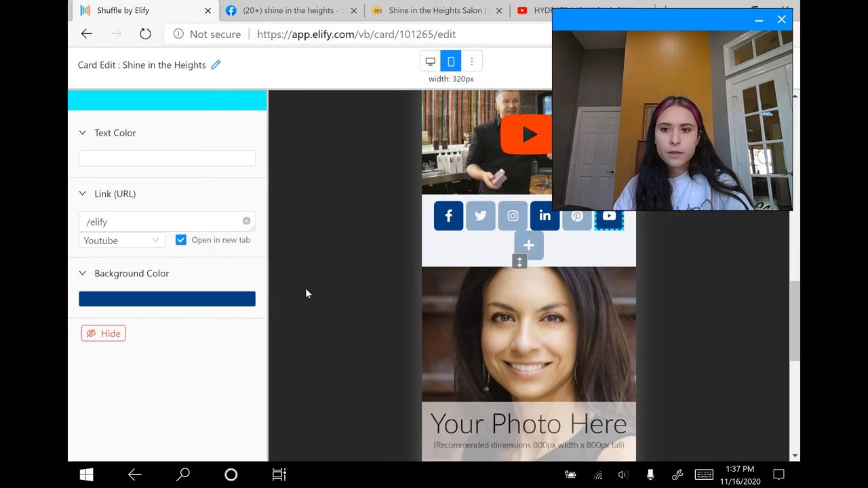
pyautogui.click(112, 335)
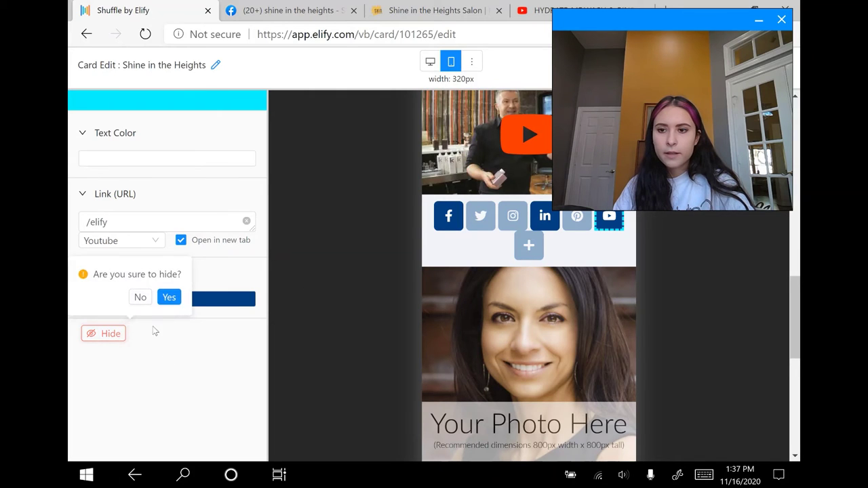
pyautogui.press('Return')
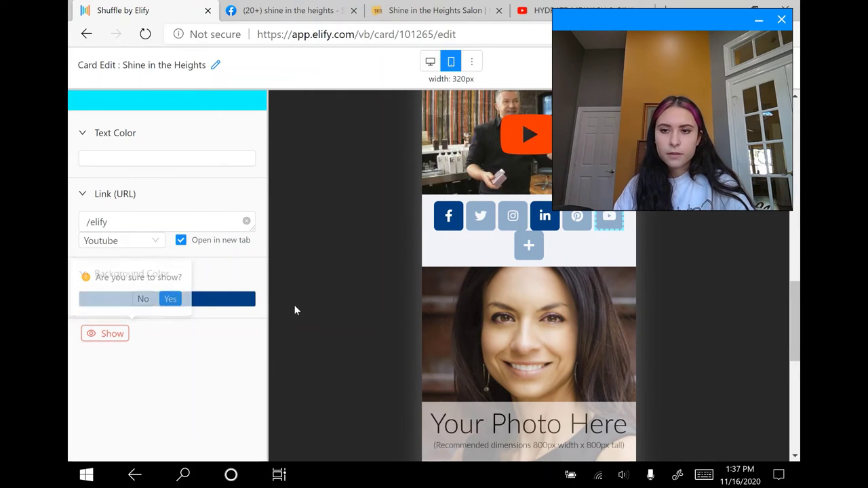
pyautogui.click(555, 221)
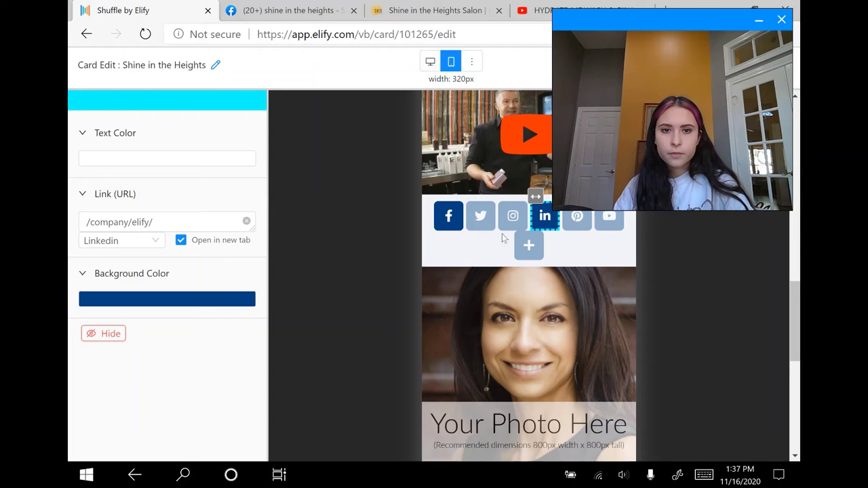
pyautogui.click(110, 334)
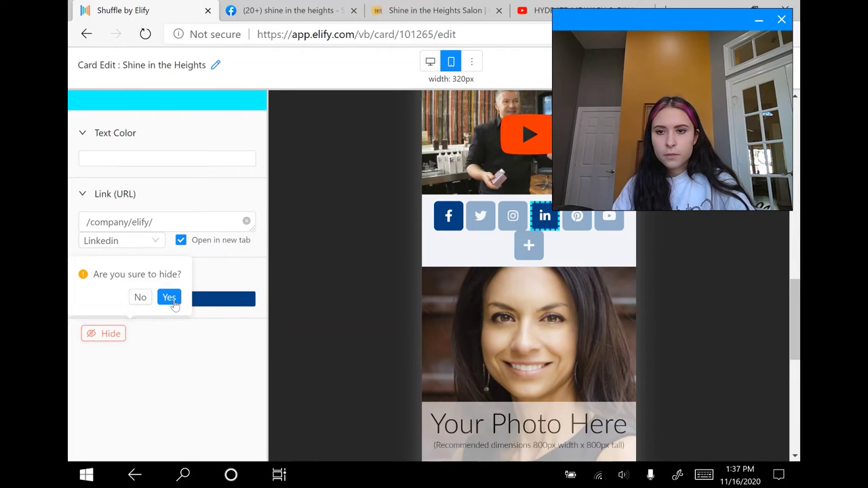
pyautogui.press('Return')
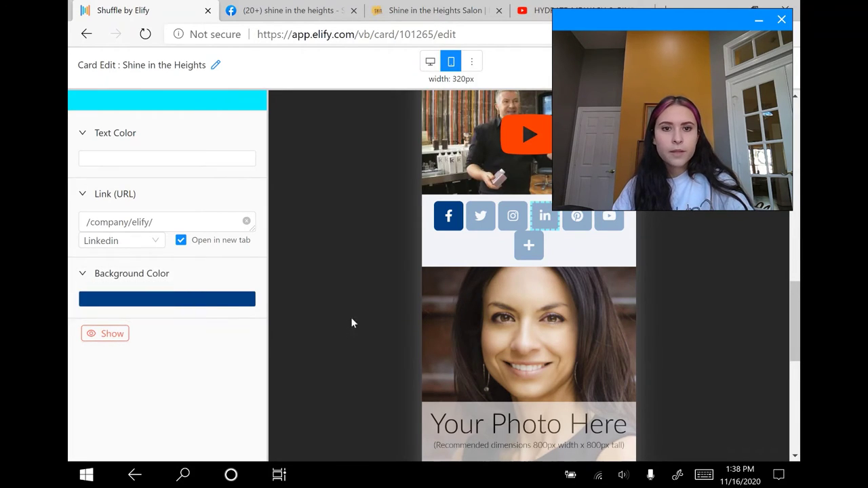
# Give the Facebook icon an orange (F5A623) background, then bring up the Facebook search tab
pyautogui.click(449, 225)
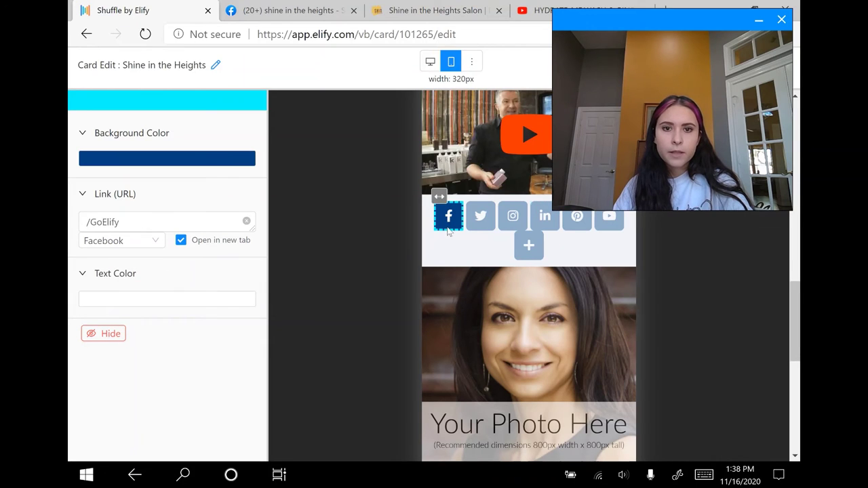
pyautogui.click(236, 161)
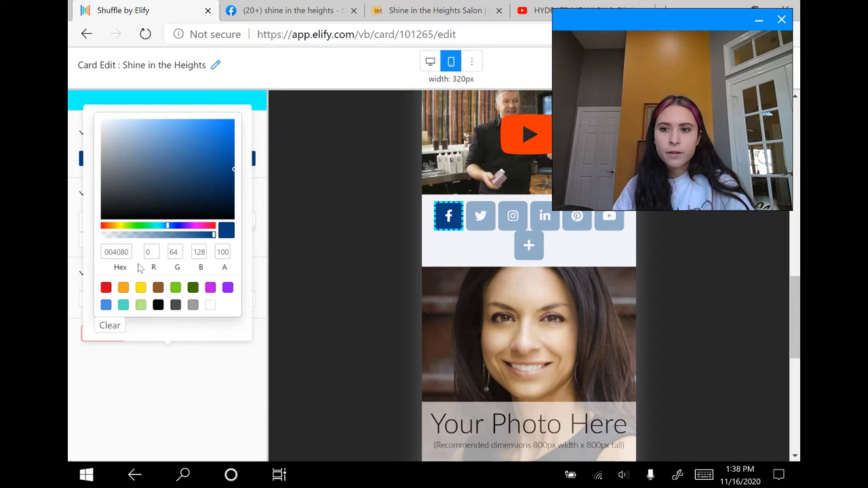
pyautogui.click(124, 287)
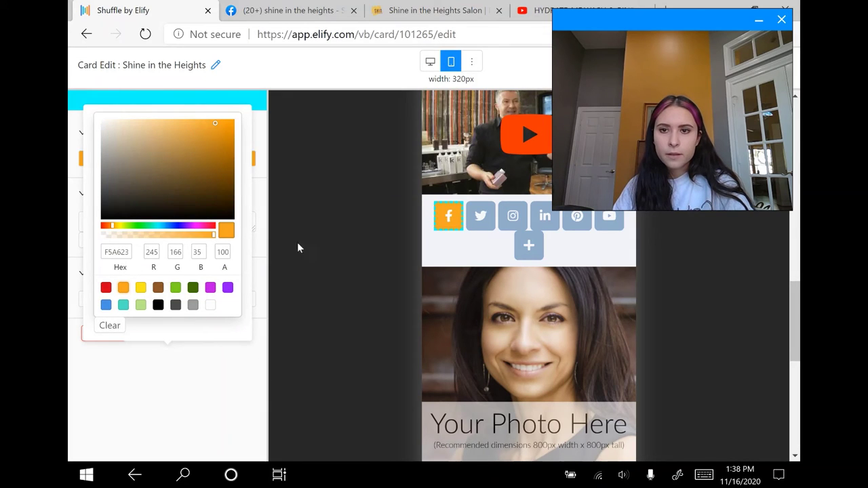
pyautogui.click(329, 214)
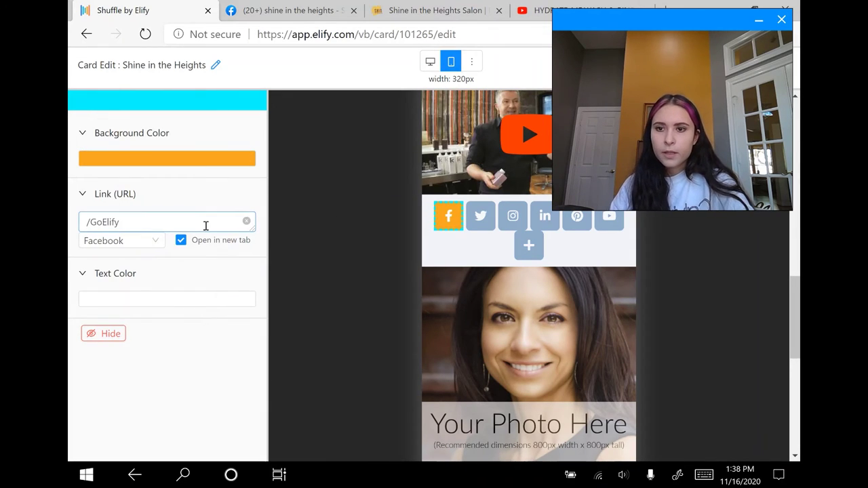
pyautogui.click(329, 13)
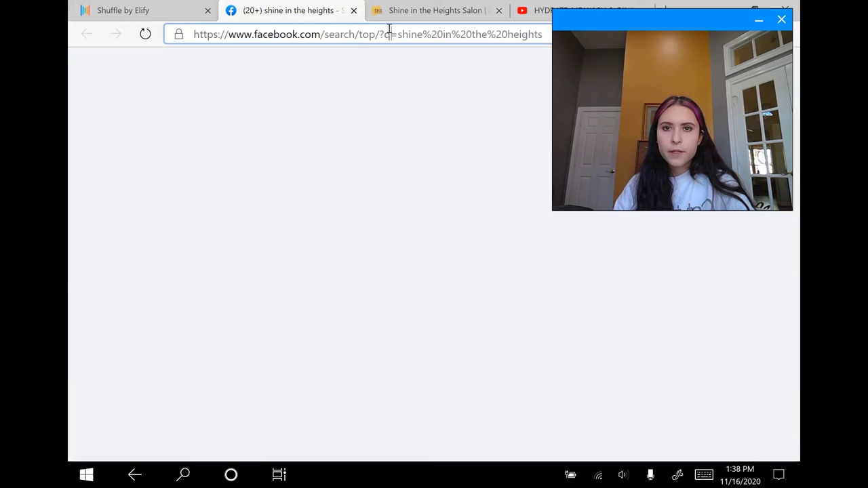
# Copy the Shine in the Heights Facebook search address and go back to the Shuffle card editor
pyautogui.moveTo(543, 34); pyautogui.dragTo(173, 46)
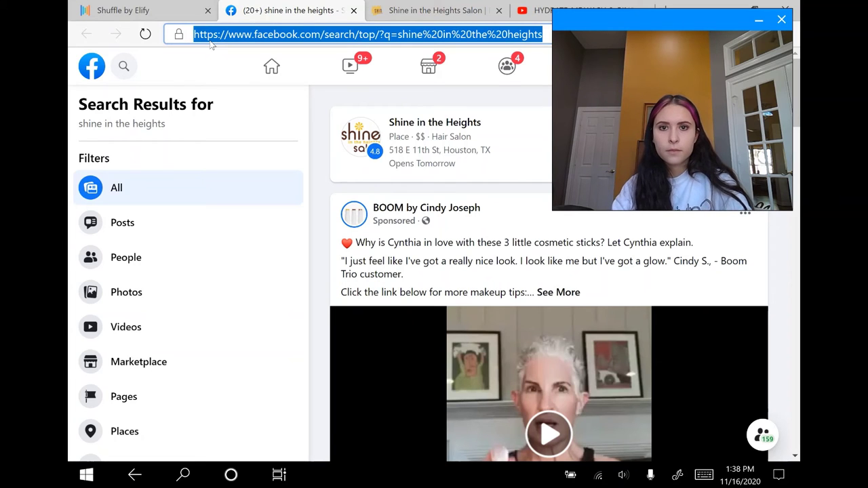
pyautogui.click(113, 14)
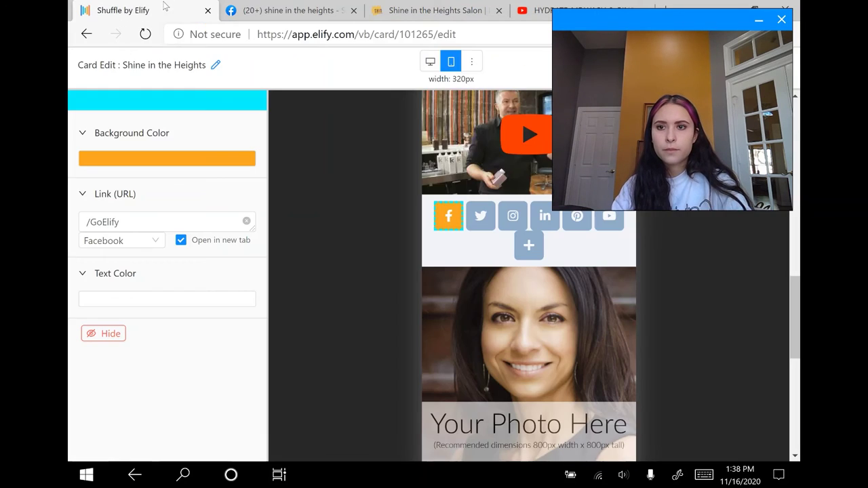
# Replace the Facebook icon's /GoElify link with the salon's Facebook search address
pyautogui.click(107, 218)
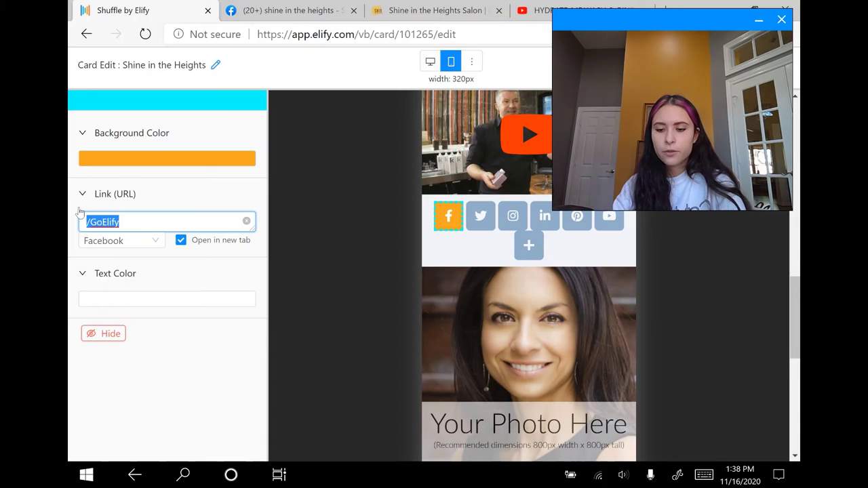
pyautogui.write('https://www.facebook.com/search/top/?')
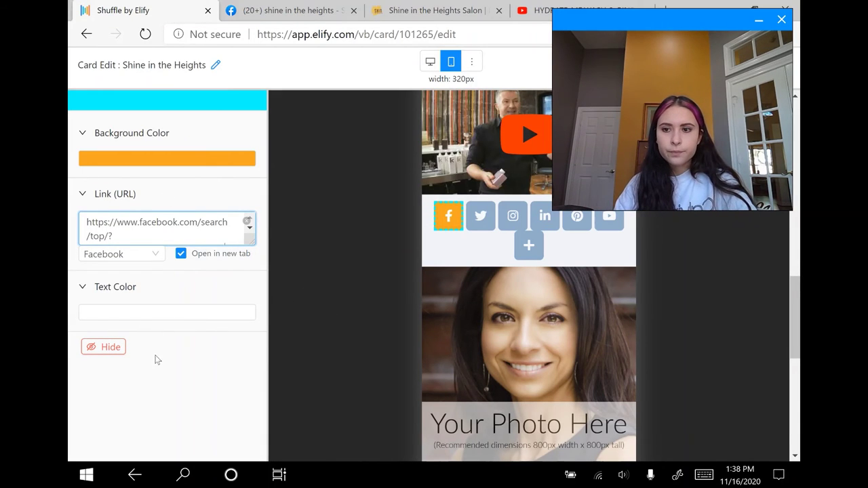
pyautogui.moveTo(675, 23); pyautogui.dragTo(525, 50)
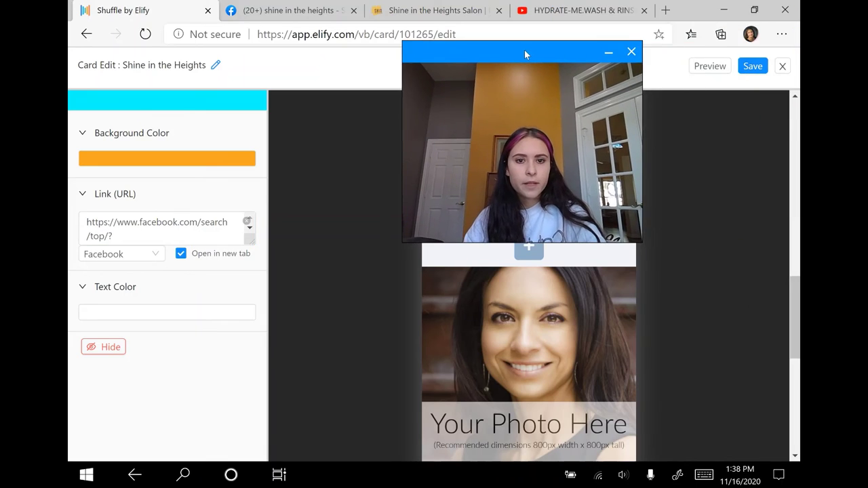
# Save the updated card and scroll the preview down to the photo section
pyautogui.click(752, 66)
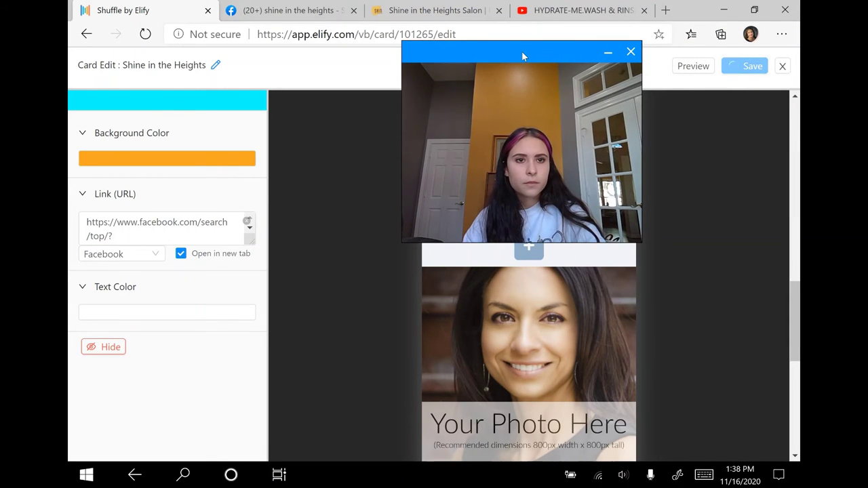
pyautogui.moveTo(525, 54); pyautogui.dragTo(681, 33)
pyautogui.scroll(-3, 346, 241)
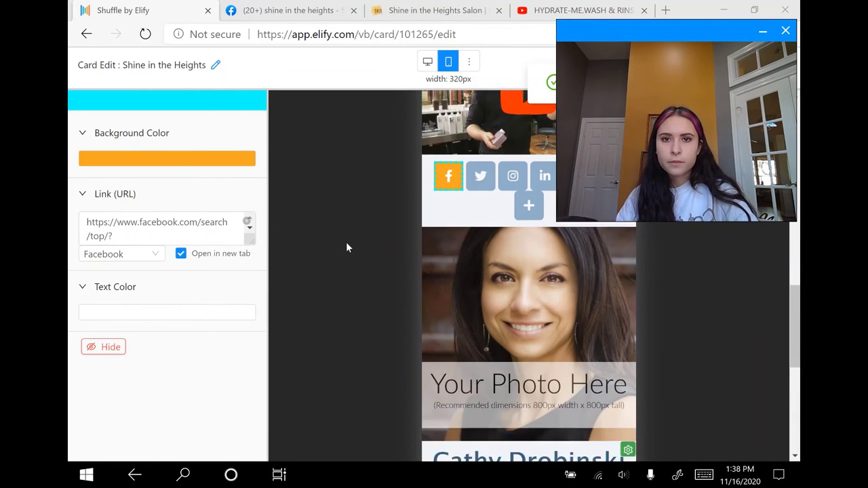
# Swap the card's placeholder photo for the salon award photo from My Images
pyautogui.click(480, 268)
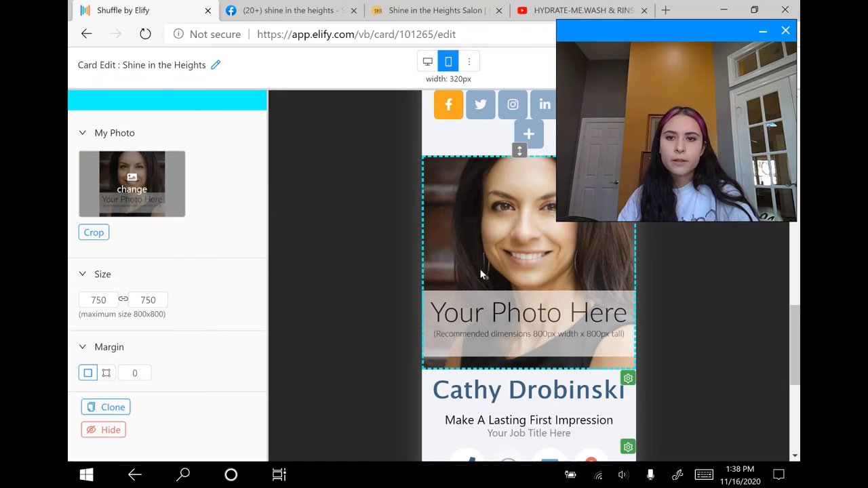
pyautogui.click(139, 189)
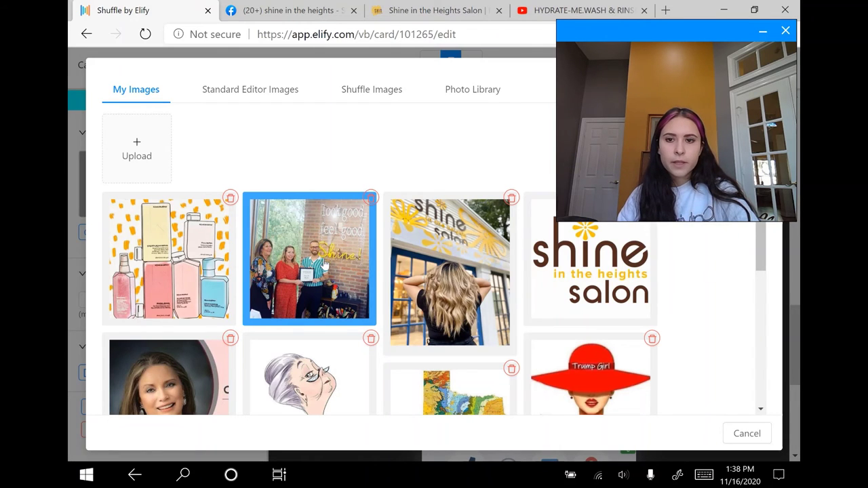
pyautogui.click(323, 278)
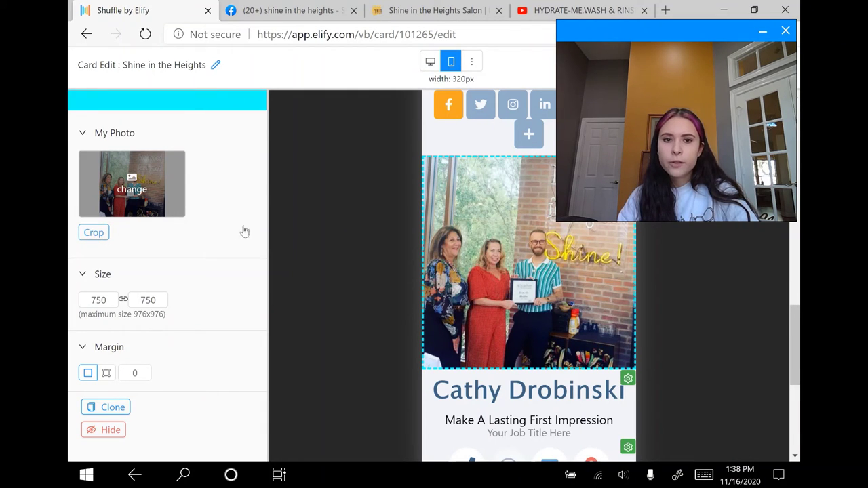
# Crop the award photo to a taller 750×919 frame around the two people holding the certificate
pyautogui.click(93, 232)
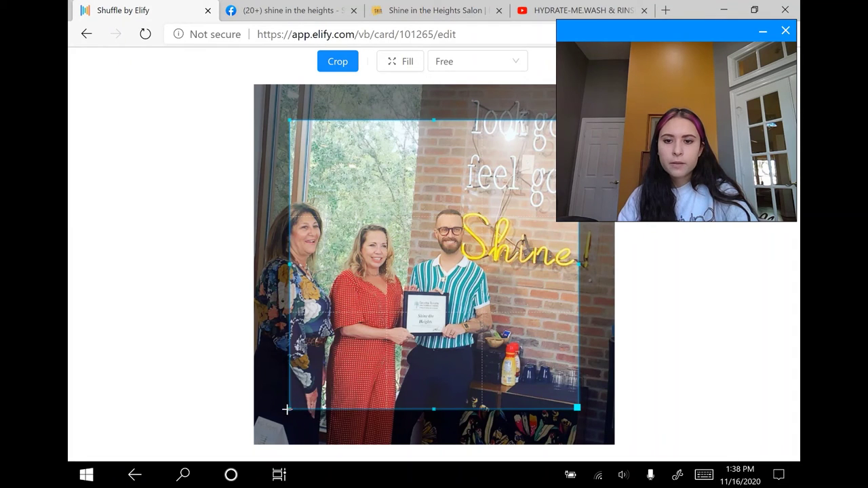
pyautogui.moveTo(289, 408); pyautogui.dragTo(329, 416)
pyautogui.moveTo(577, 415); pyautogui.dragTo(496, 396)
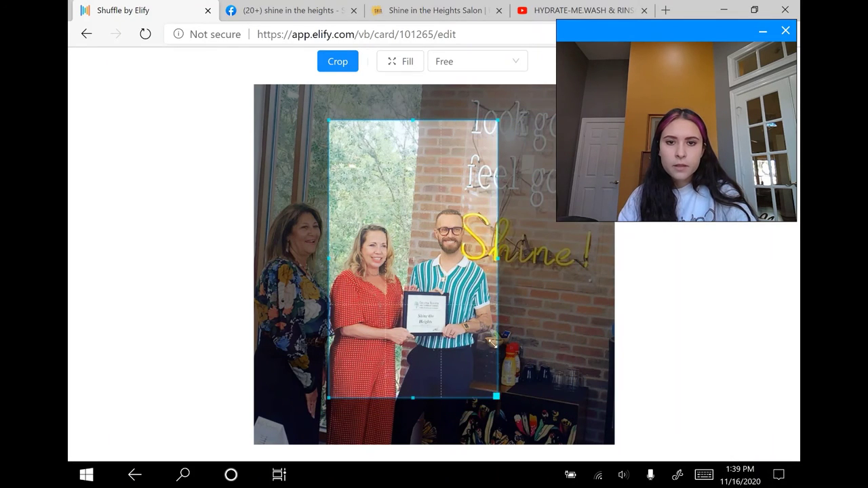
pyautogui.moveTo(415, 119); pyautogui.dragTo(420, 190)
pyautogui.click(338, 62)
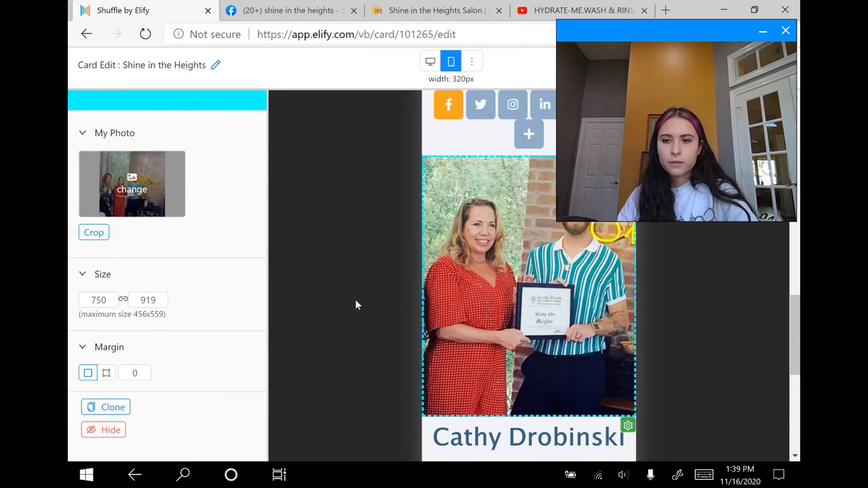
pyautogui.scroll(-3, 352, 306)
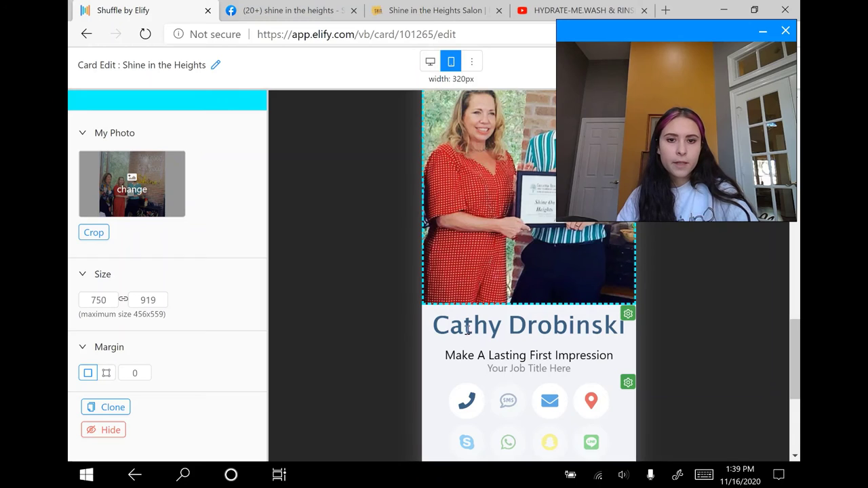
pyautogui.click(457, 330)
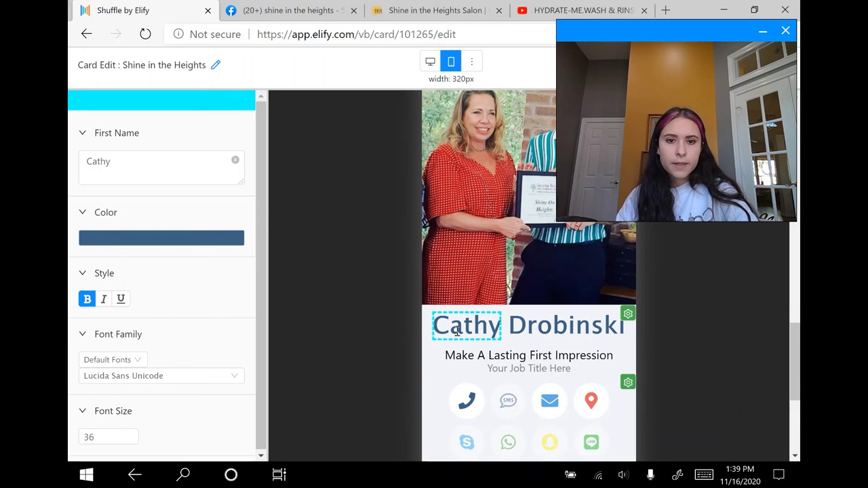
pyautogui.moveTo(111, 163); pyautogui.dragTo(70, 172)
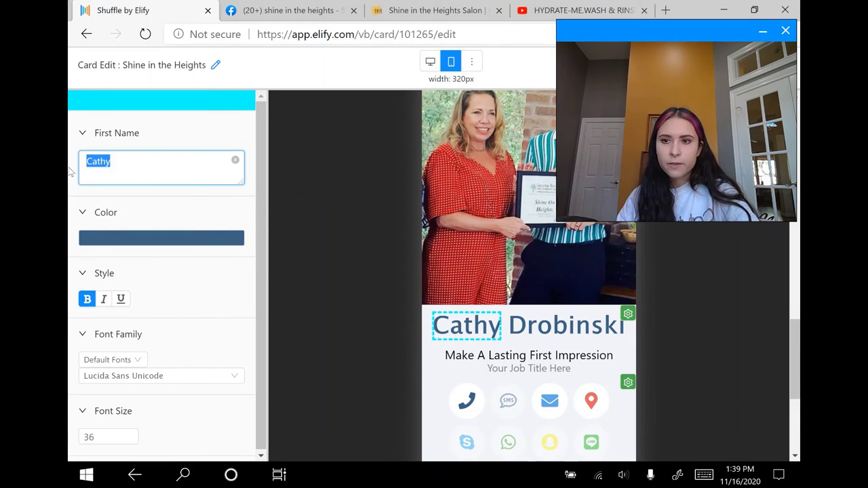
pyautogui.write('Sh')
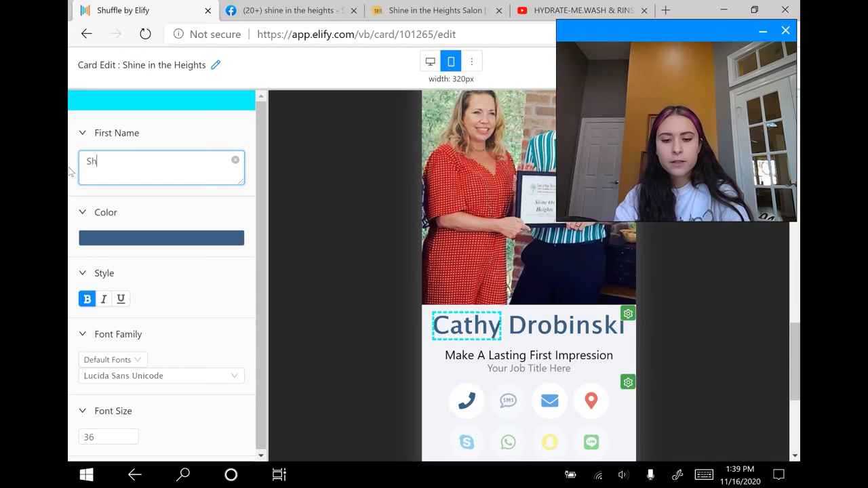
pyautogui.write('ine in')
pyautogui.click(549, 356)
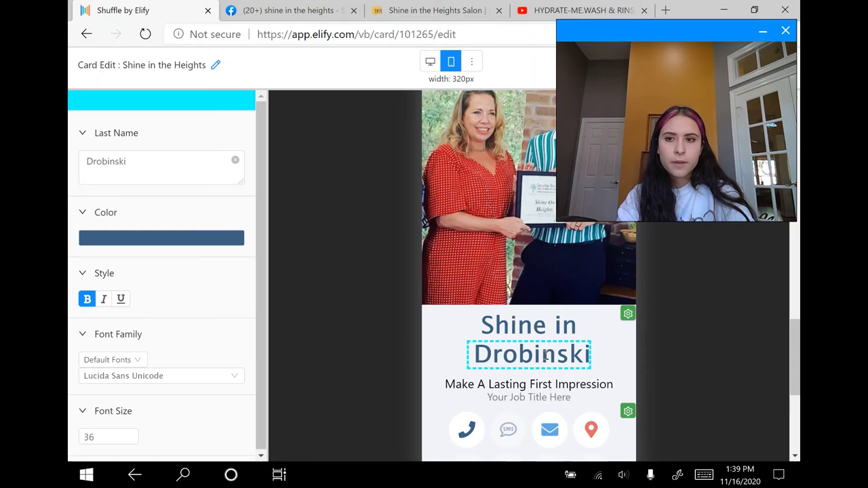
pyautogui.moveTo(88, 161); pyautogui.dragTo(232, 169)
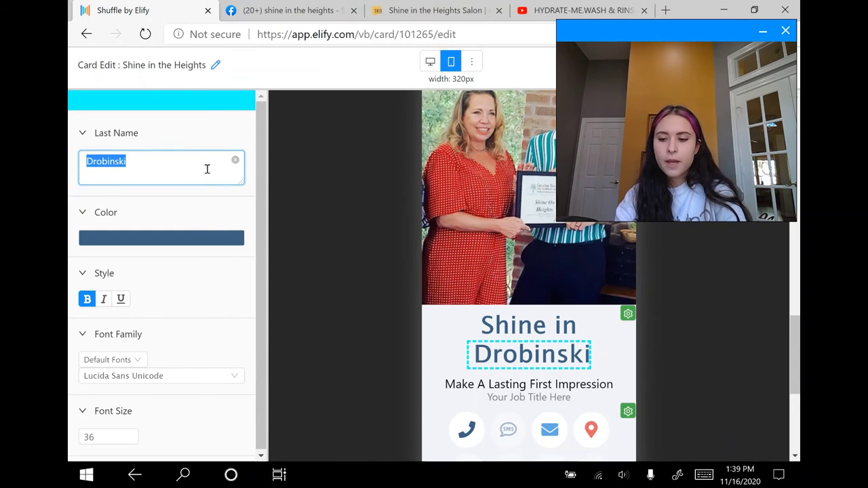
pyautogui.write('the H')
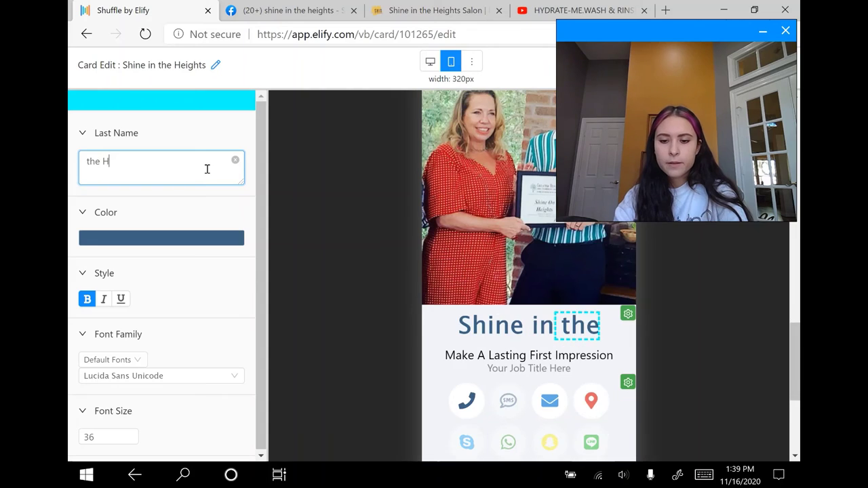
pyautogui.write('eights')
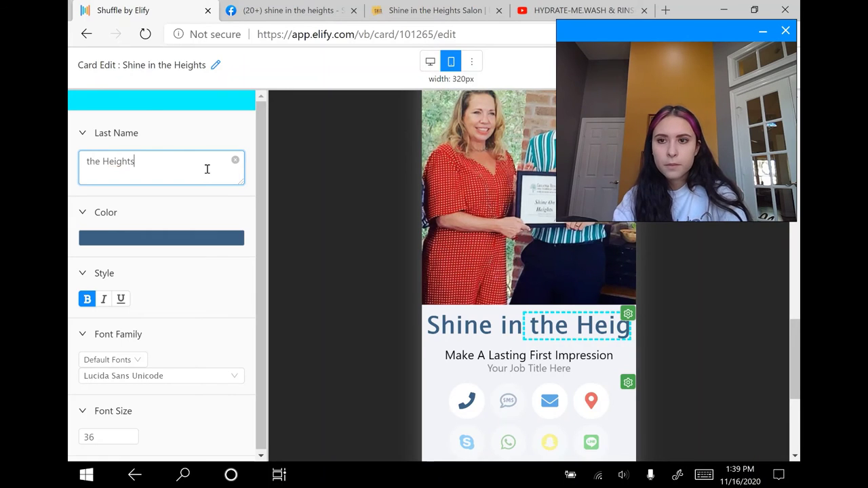
# Color both name lines, 'Shine in' and 'the Heights', orange
pyautogui.click(202, 242)
pyautogui.click(202, 242)
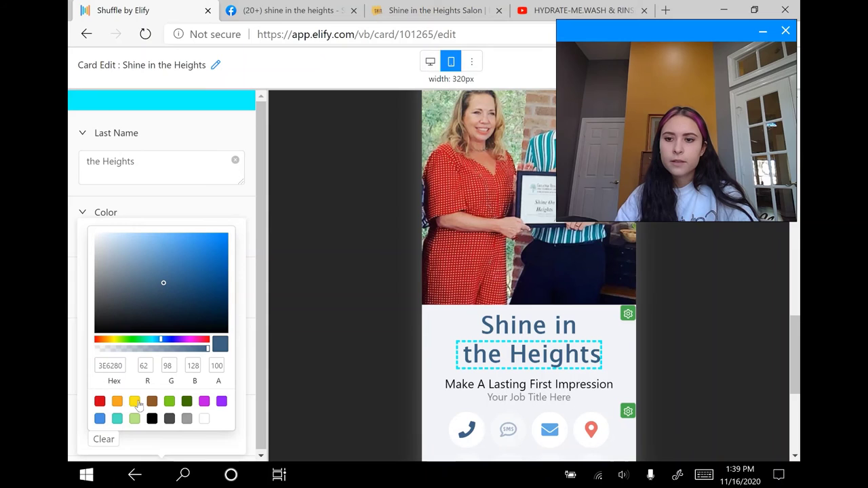
pyautogui.click(117, 401)
pyautogui.click(306, 321)
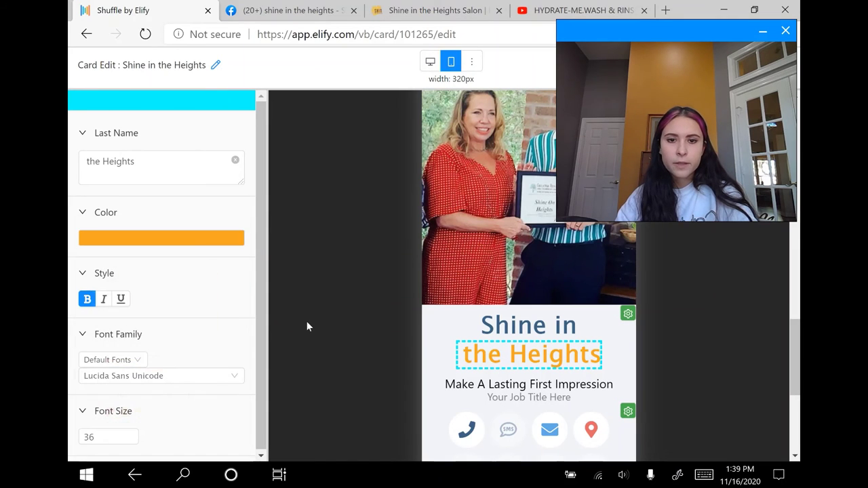
pyautogui.click(526, 320)
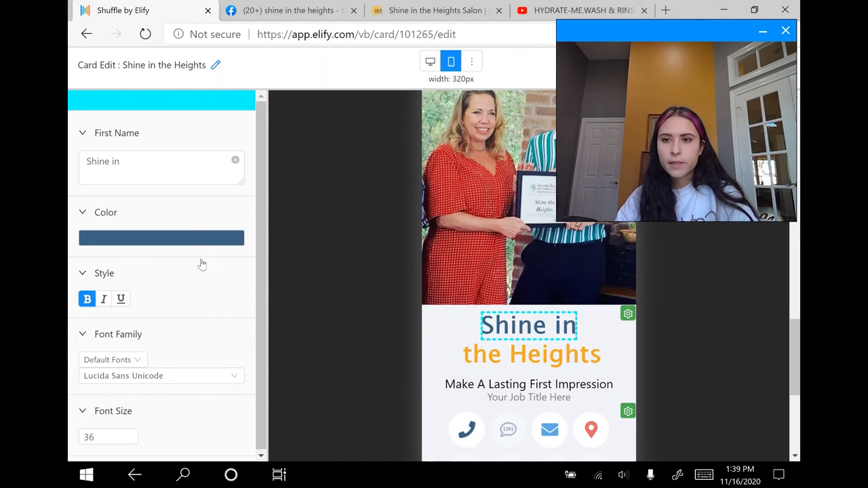
pyautogui.click(192, 239)
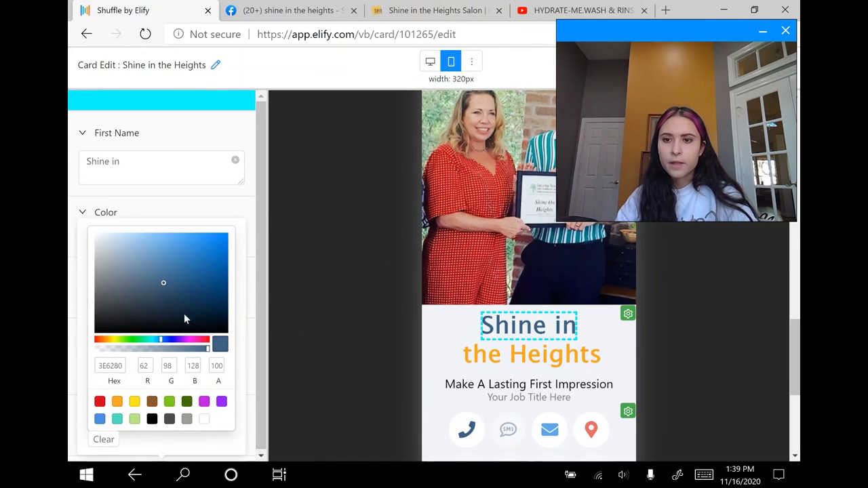
pyautogui.click(119, 402)
pyautogui.click(353, 327)
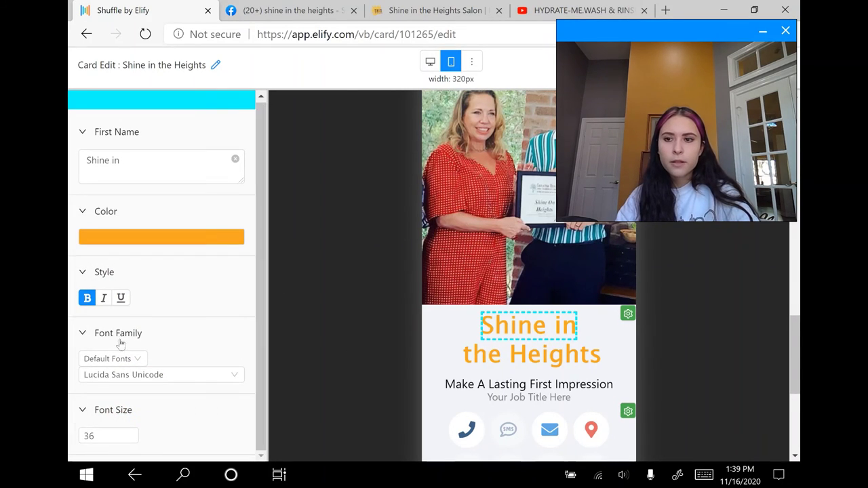
# Set the font of both name lines to Courier New
pyautogui.click(88, 299)
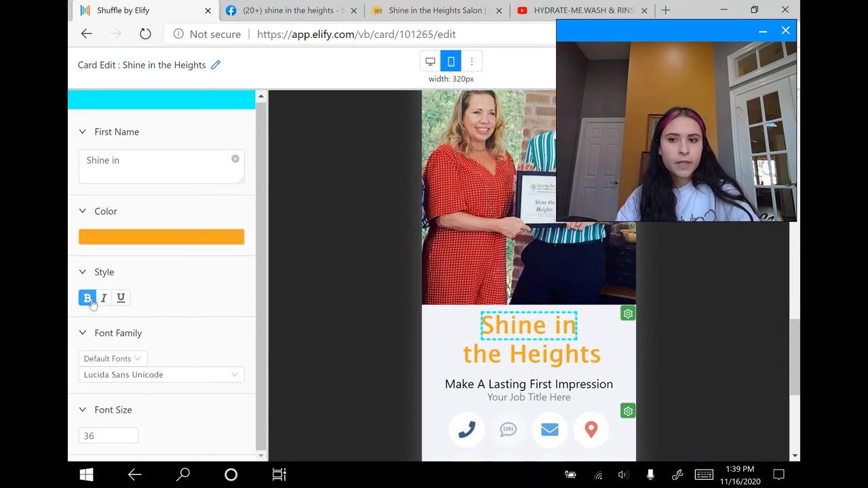
pyautogui.click(196, 380)
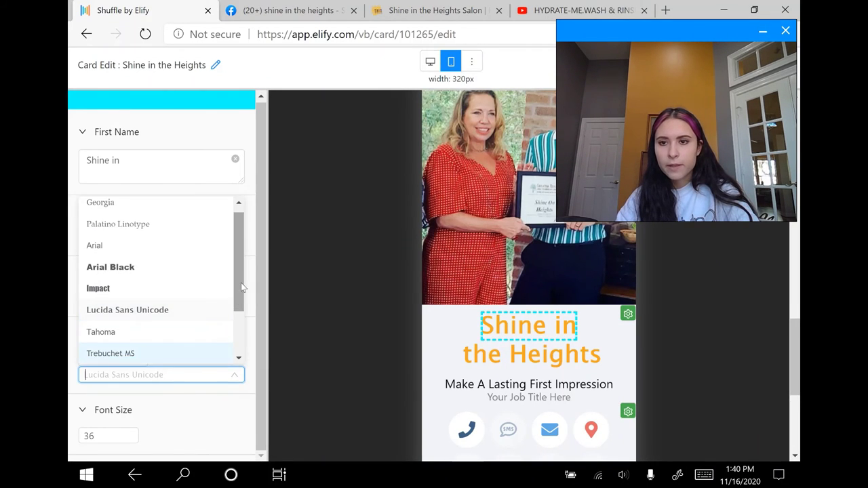
pyautogui.scroll(-1, 236, 281)
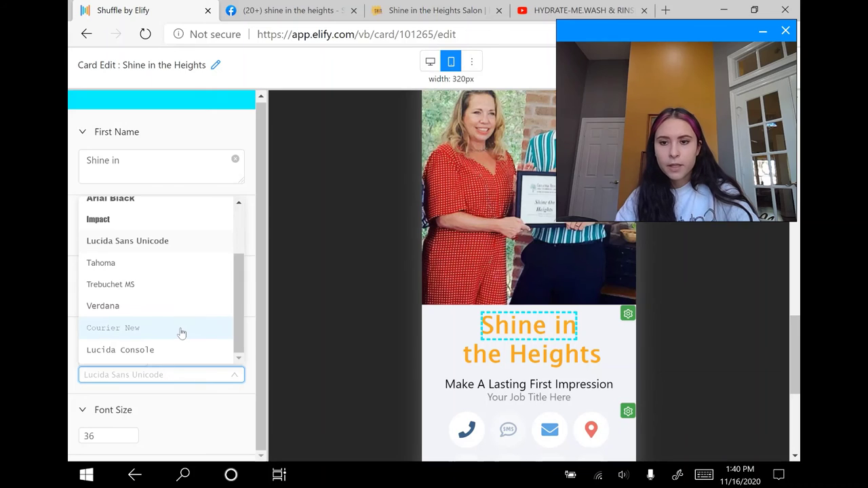
pyautogui.click(236, 331)
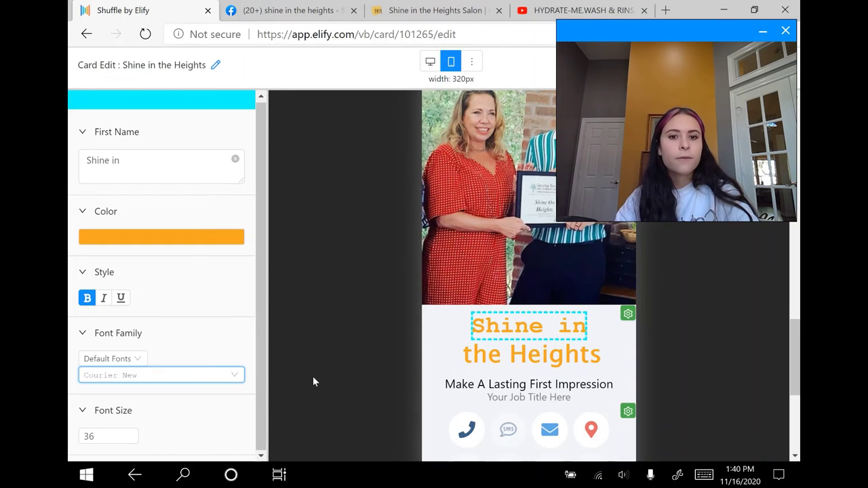
pyautogui.click(496, 351)
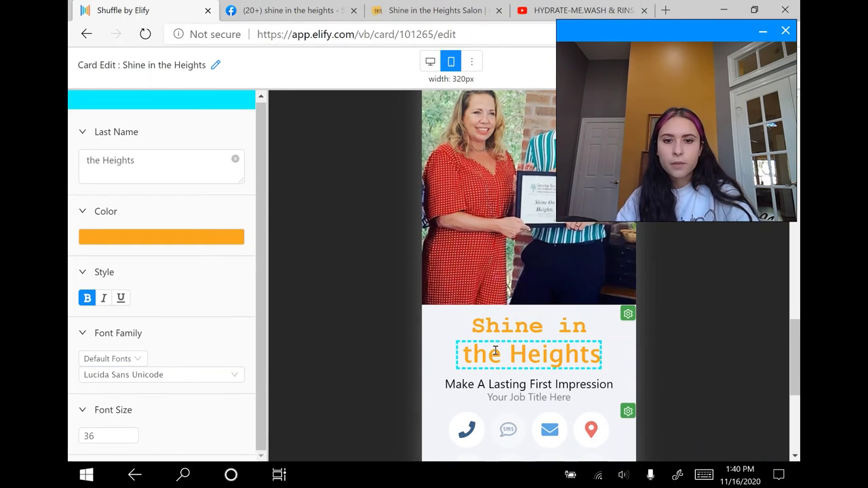
pyautogui.click(112, 380)
pyautogui.click(207, 377)
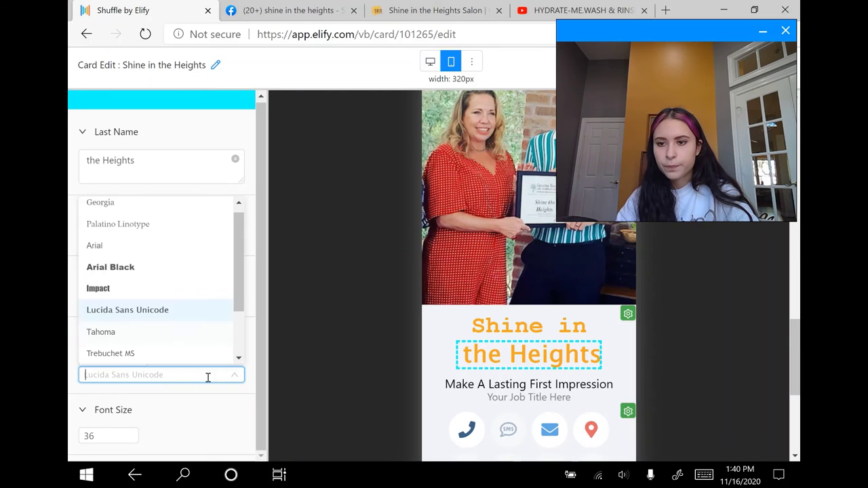
pyautogui.scroll(-2, 204, 312)
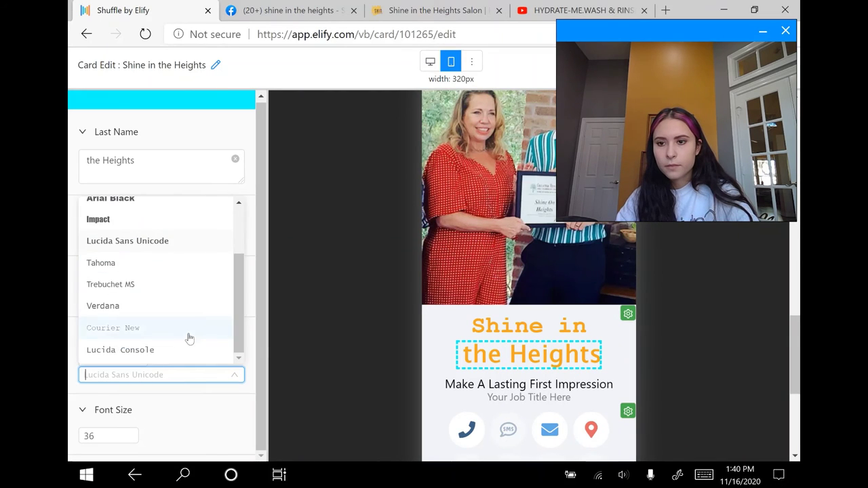
pyautogui.click(328, 338)
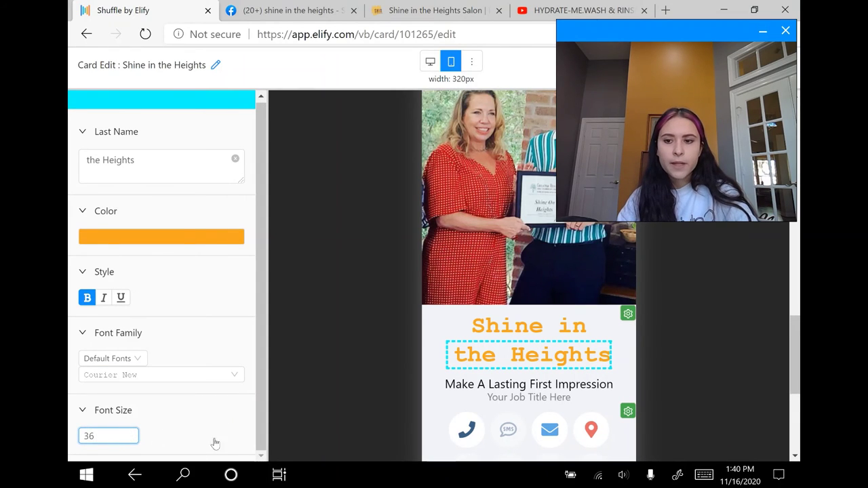
pyautogui.moveTo(665, 27); pyautogui.dragTo(545, 49)
pyautogui.click(748, 68)
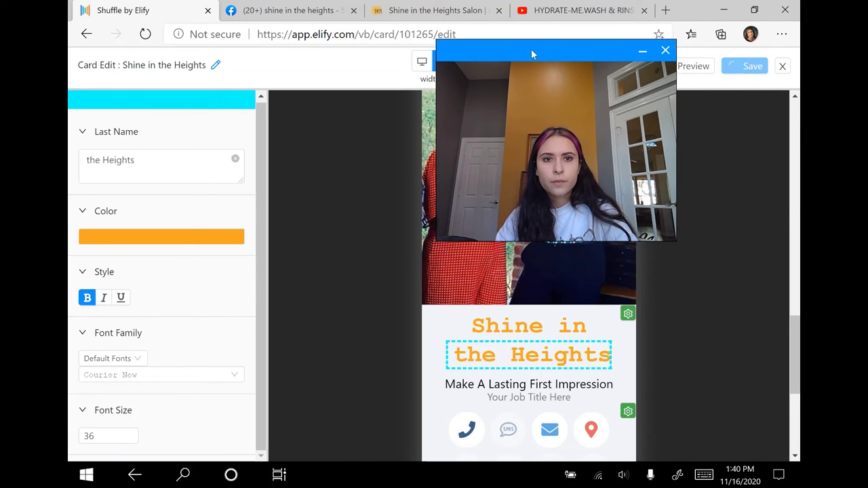
pyautogui.moveTo(528, 51); pyautogui.dragTo(626, 43)
pyautogui.scroll(-3, 342, 290)
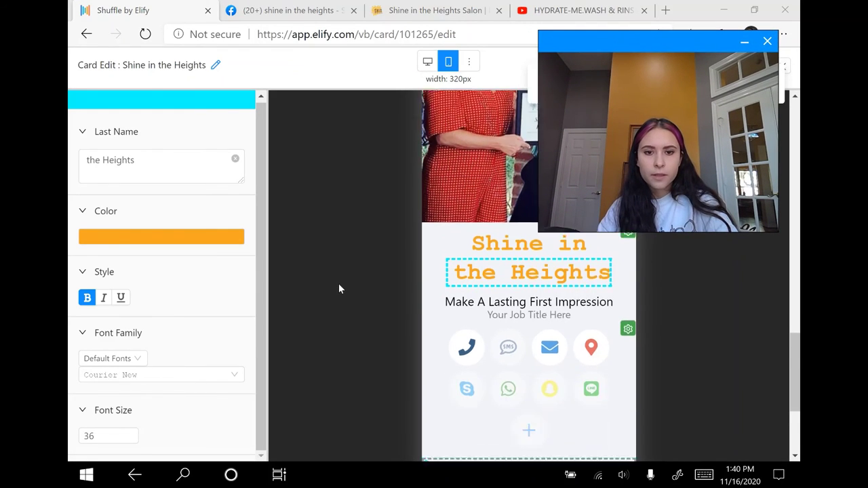
pyautogui.scroll(-1, 437, 274)
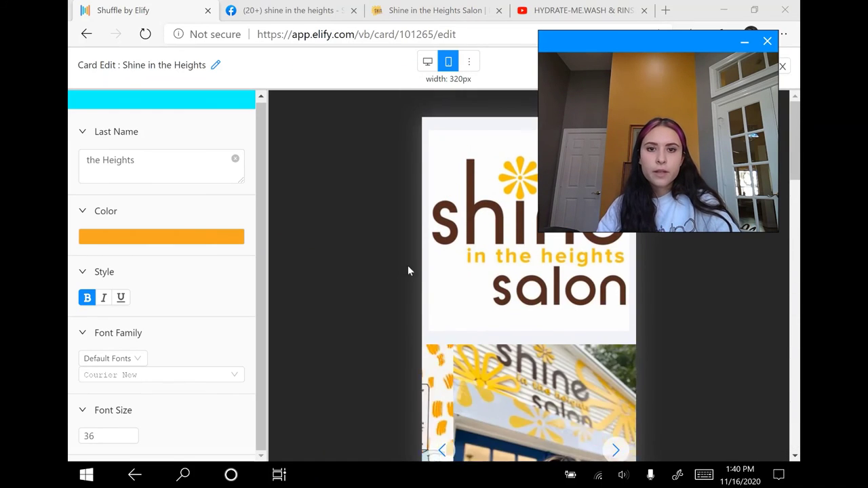
pyautogui.click(446, 251)
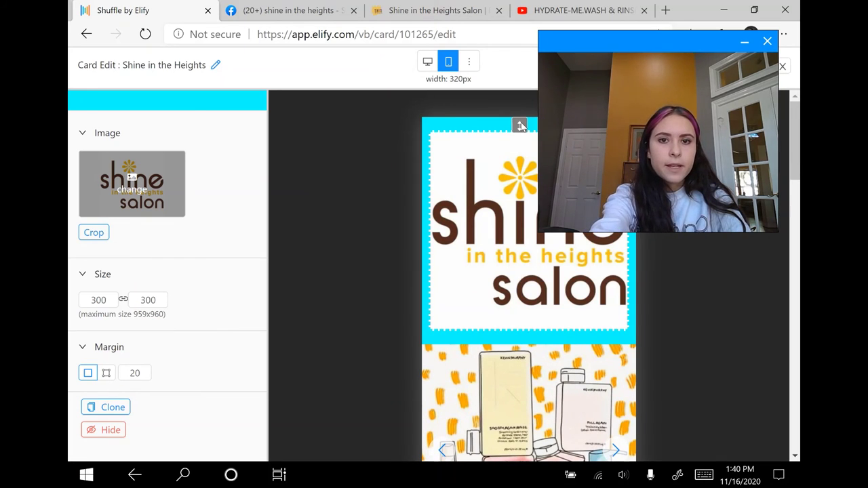
# Move the logo block below the product carousel, then back to the card top
pyautogui.moveTo(520, 126); pyautogui.dragTo(535, 319)
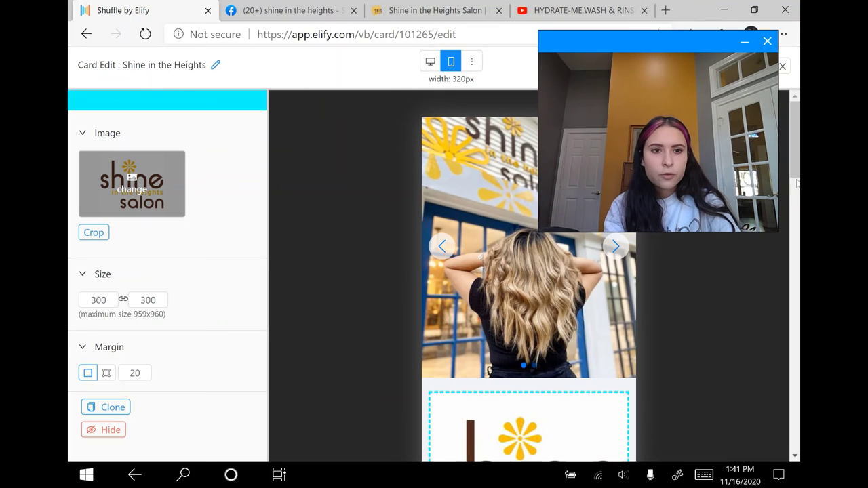
pyautogui.scroll(-5, 797, 184)
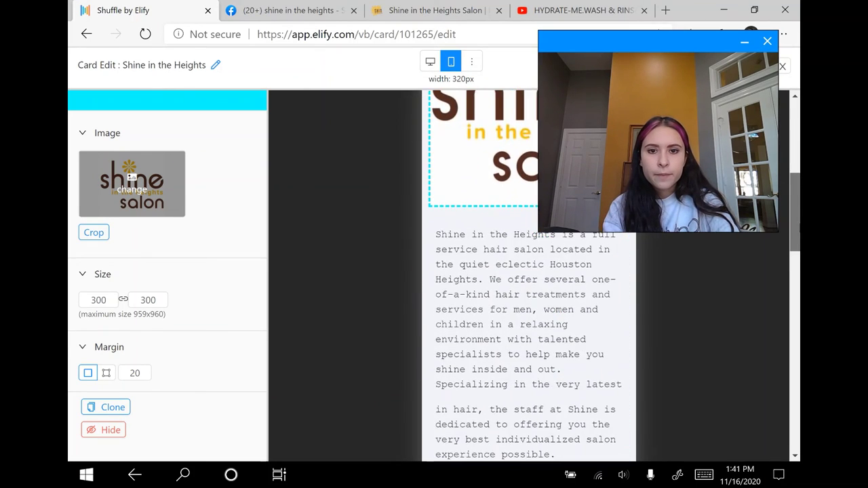
pyautogui.scroll(5, 529, 271)
pyautogui.scroll(-1, 528, 271)
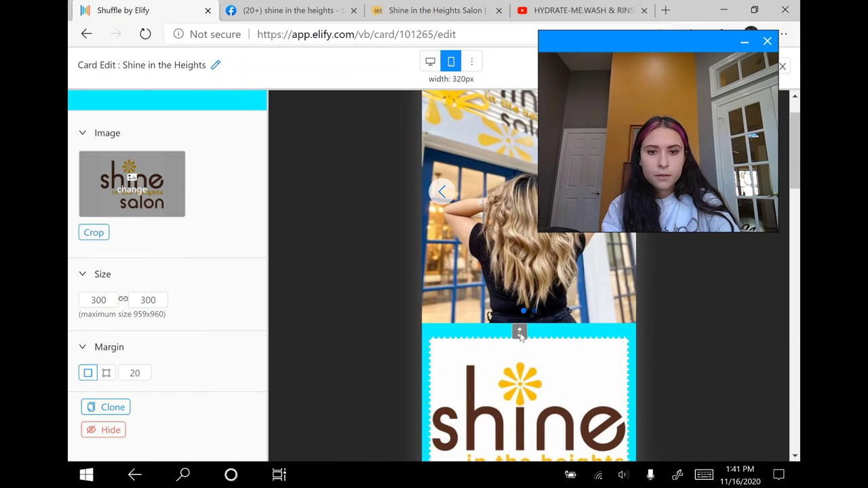
pyautogui.moveTo(520, 337); pyautogui.dragTo(534, 103)
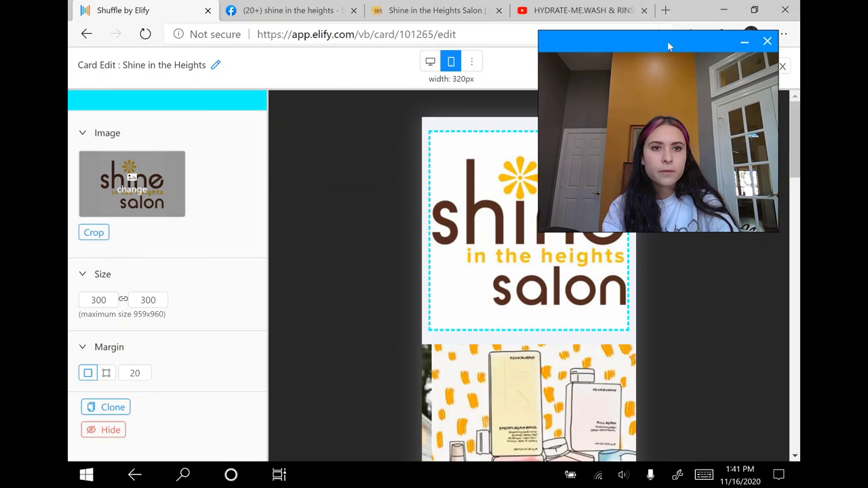
# Save the Shine in the Heights card and open its preview
pyautogui.moveTo(667, 41); pyautogui.dragTo(551, 61)
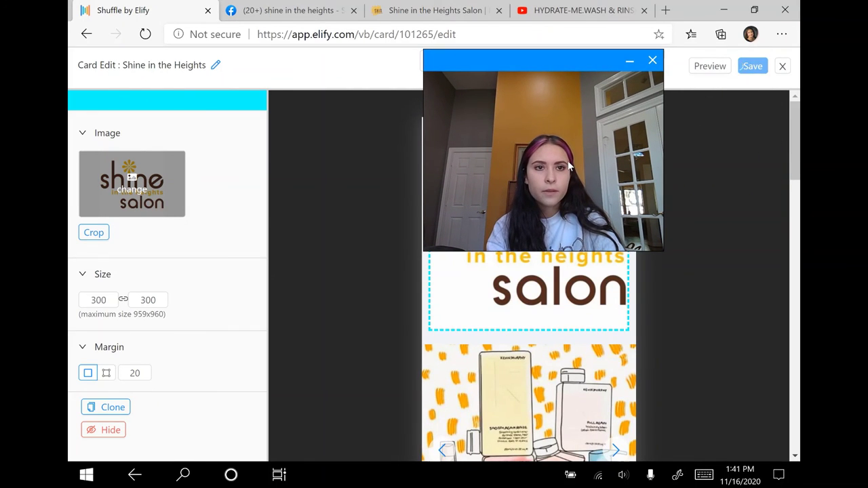
pyautogui.click(752, 65)
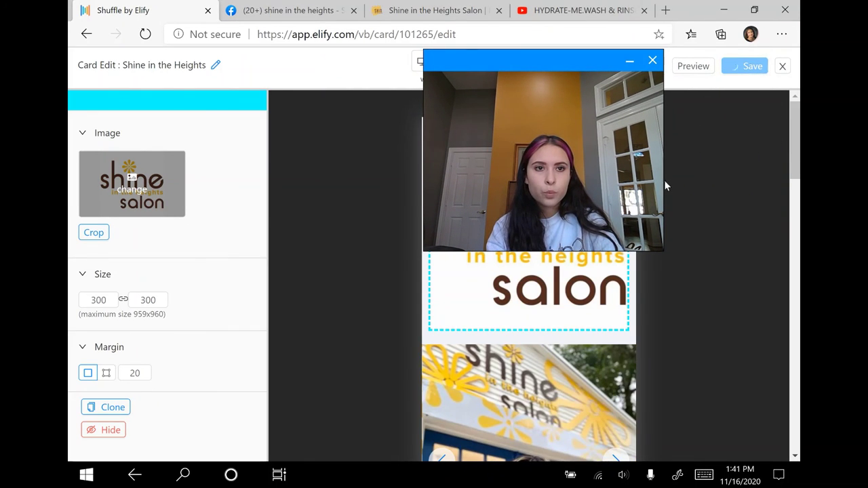
pyautogui.moveTo(489, 63); pyautogui.dragTo(264, 60)
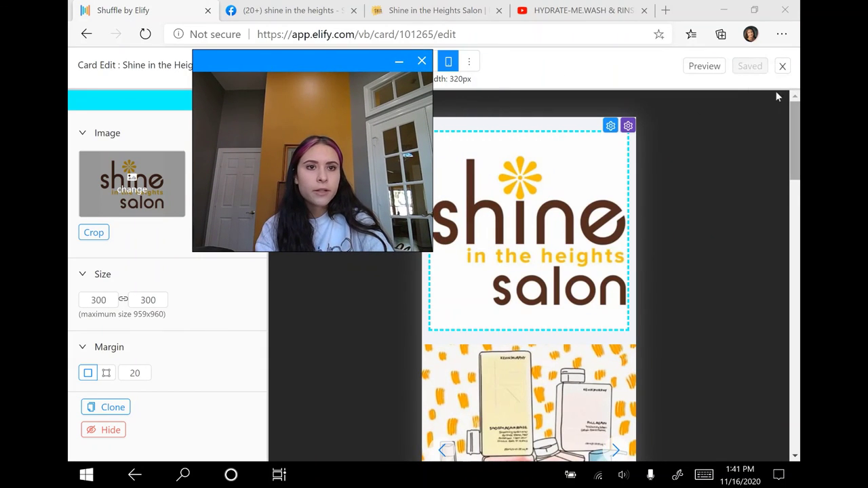
pyautogui.click(712, 66)
pyautogui.click(705, 66)
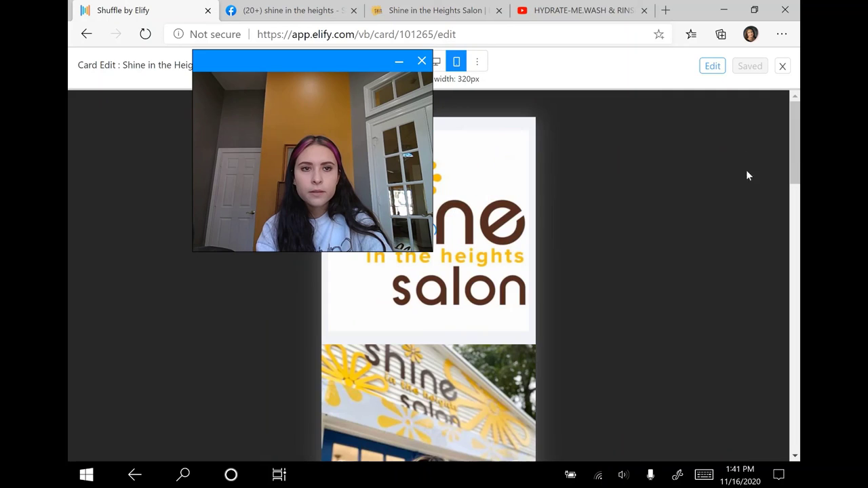
pyautogui.scroll(-4, 672, 234)
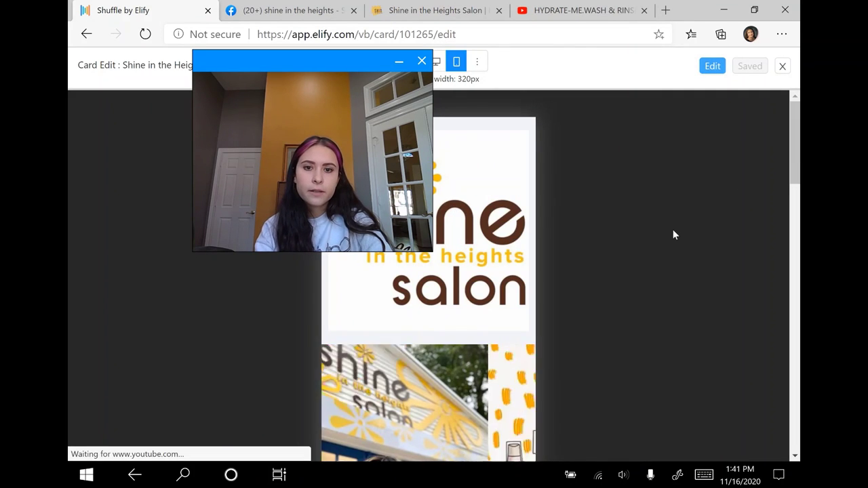
pyautogui.scroll(-3, 673, 234)
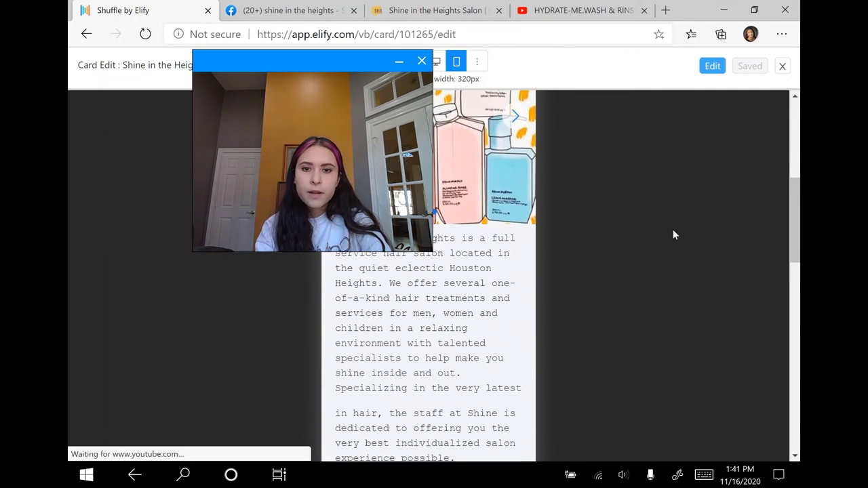
pyautogui.scroll(3, 673, 235)
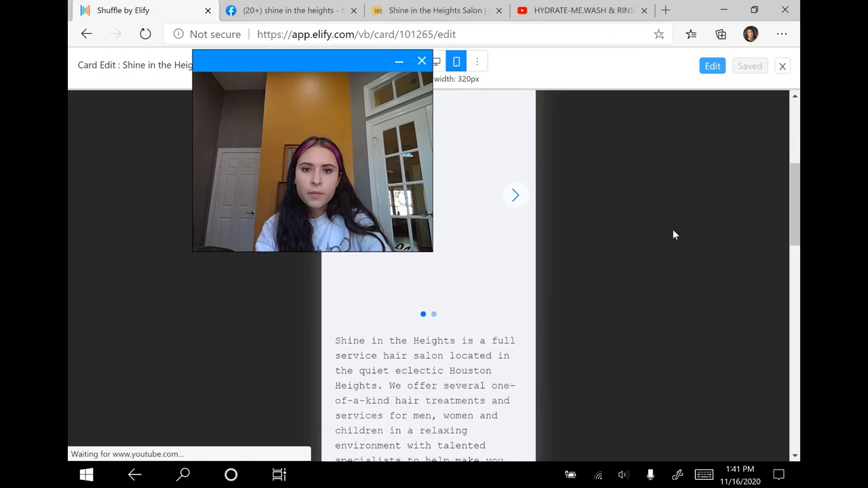
pyautogui.scroll(-3, 654, 307)
pyautogui.scroll(-3, 597, 330)
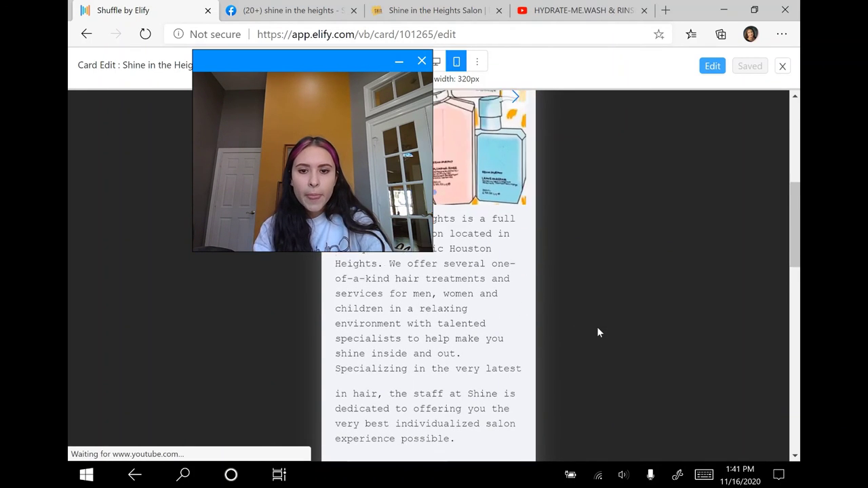
pyautogui.scroll(-2, 596, 326)
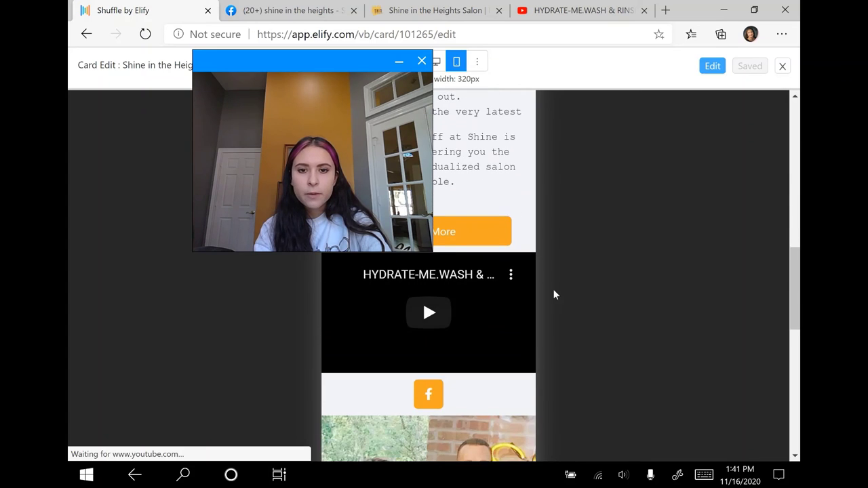
pyautogui.click(485, 242)
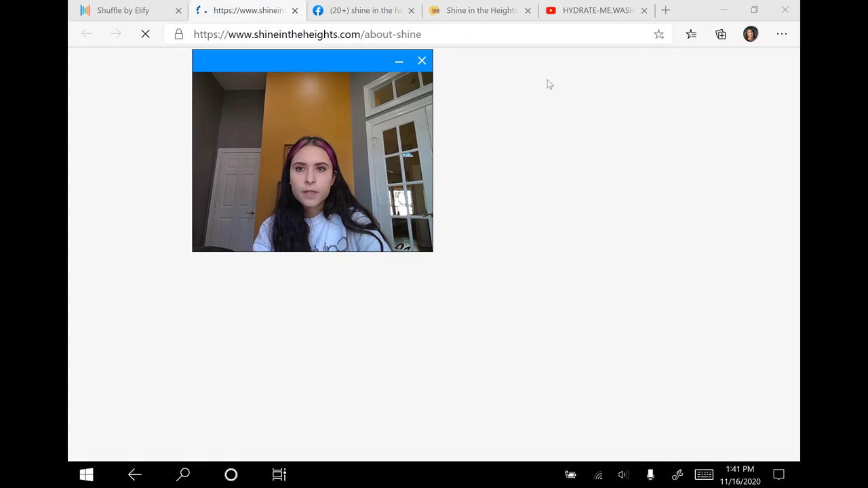
pyautogui.click(111, 8)
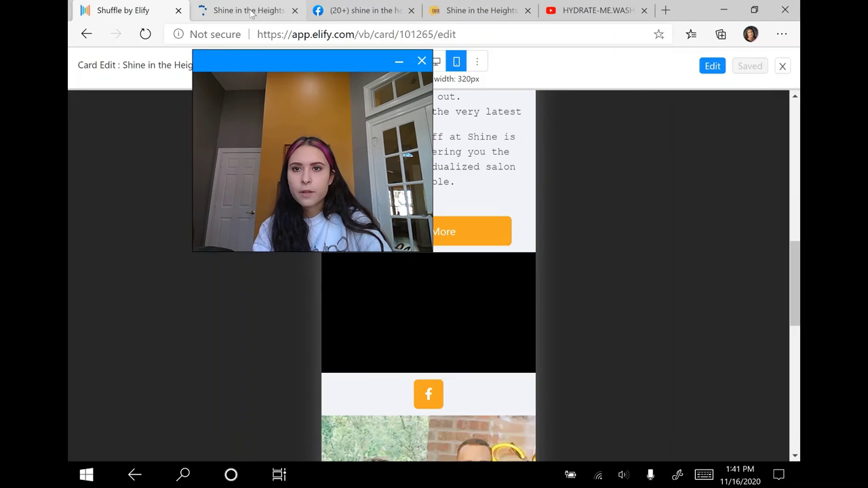
pyautogui.click(295, 11)
pyautogui.scroll(-1, 628, 267)
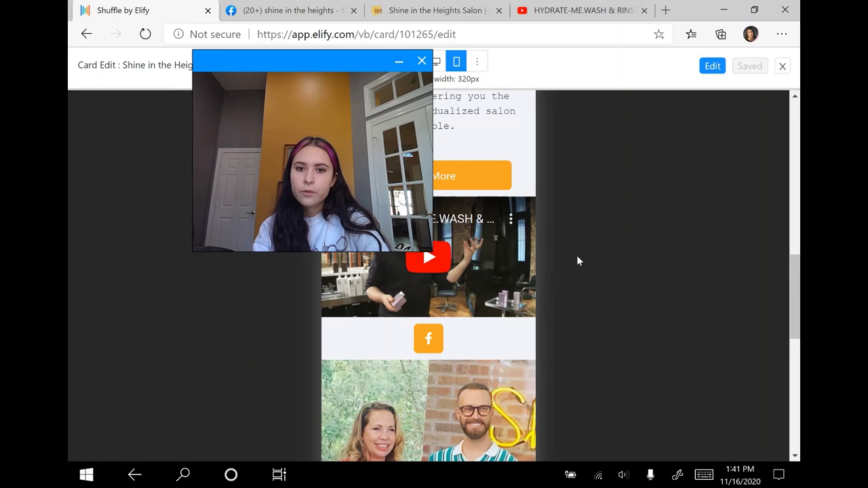
pyautogui.scroll(-1, 577, 260)
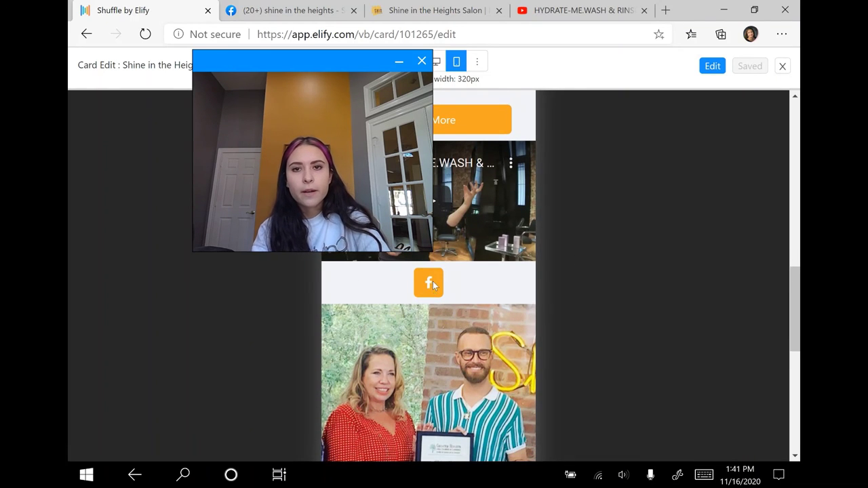
pyautogui.click(430, 283)
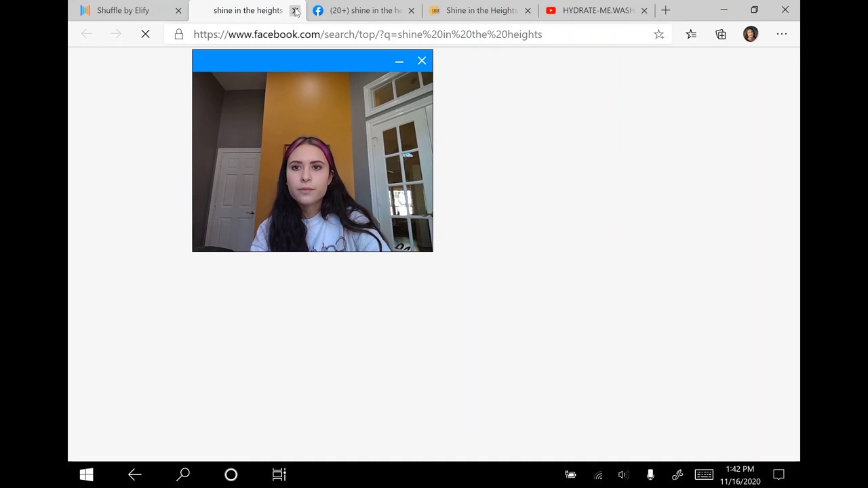
pyautogui.click(295, 11)
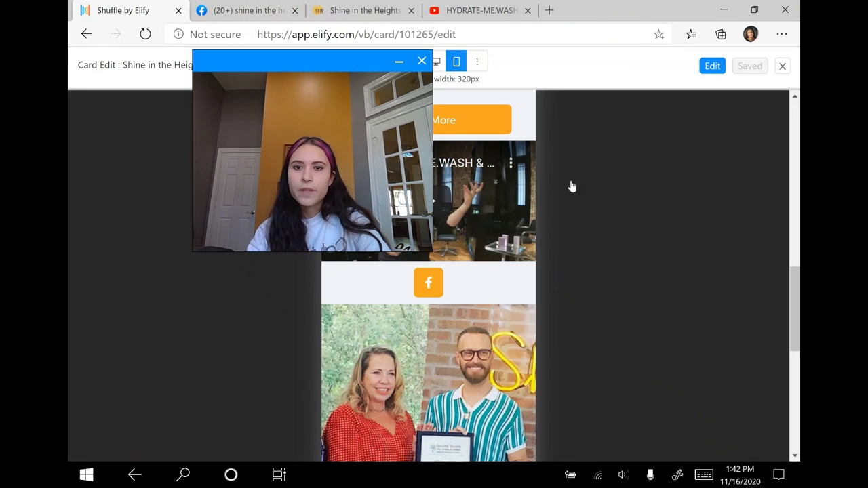
pyautogui.scroll(-8, 637, 265)
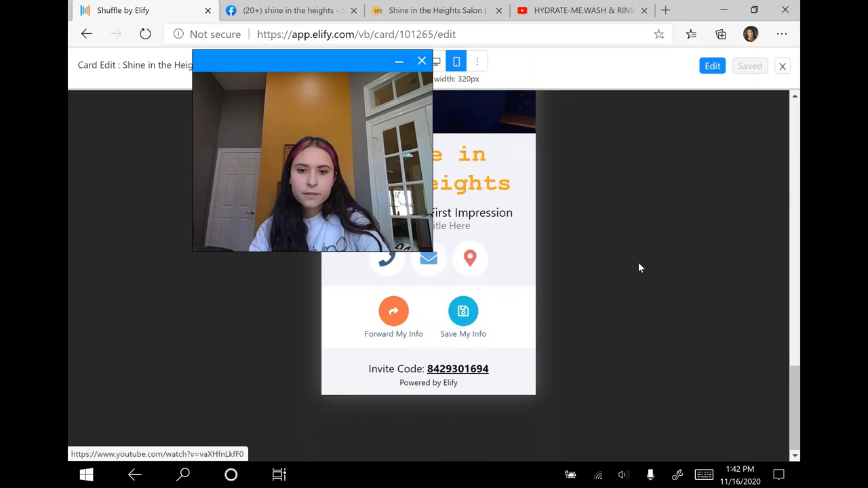
pyautogui.scroll(10, 638, 268)
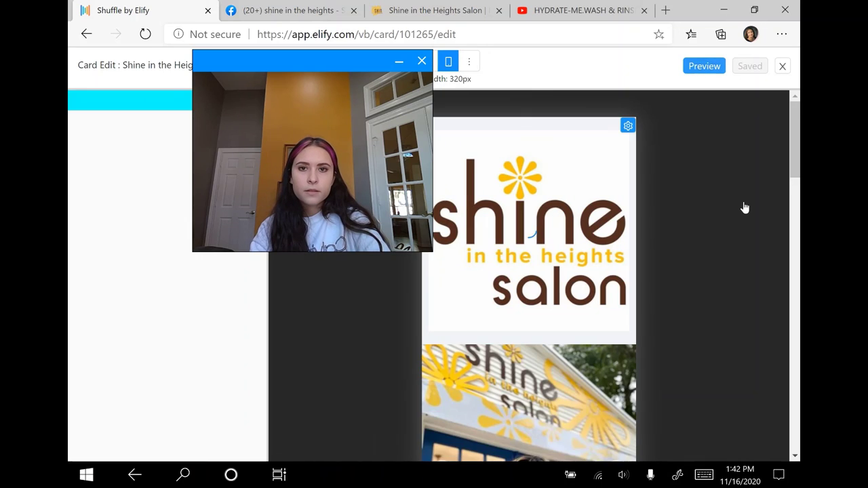
# Exit the preview back to the Shine in the Heights card editor
pyautogui.moveTo(262, 62); pyautogui.dragTo(242, 95)
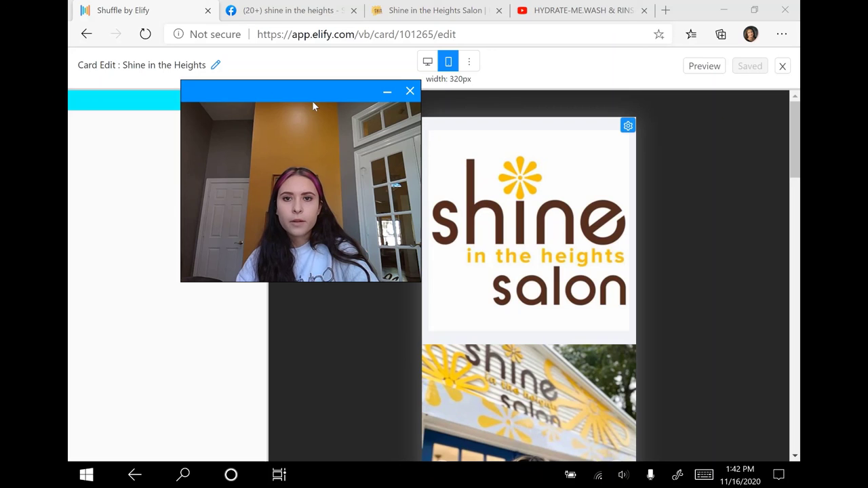
pyautogui.moveTo(356, 98); pyautogui.dragTo(717, 44)
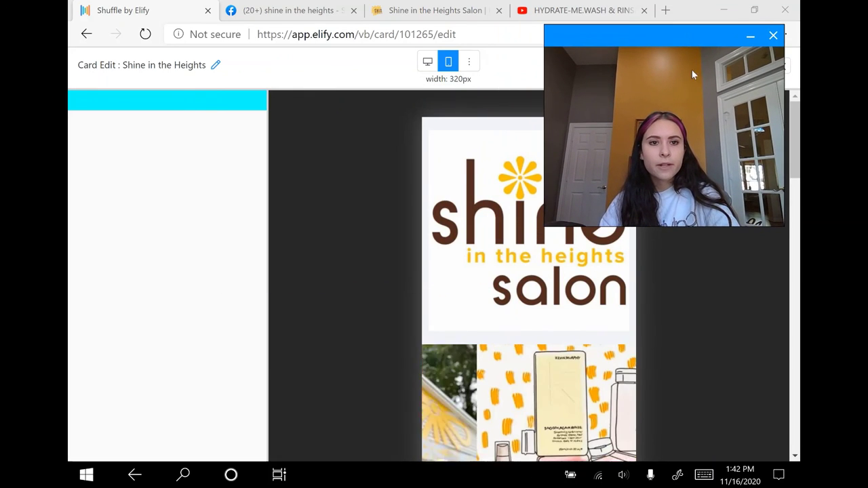